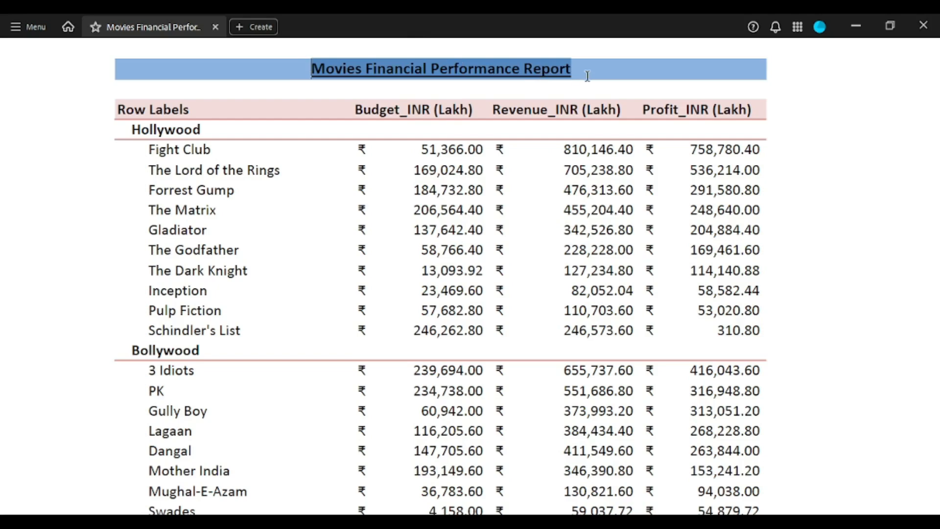
Step: Examine the Movies Financial Performance Report through its Hollywood, Bollywood and Tollywood sections down to the Grand Total row
click(434, 226)
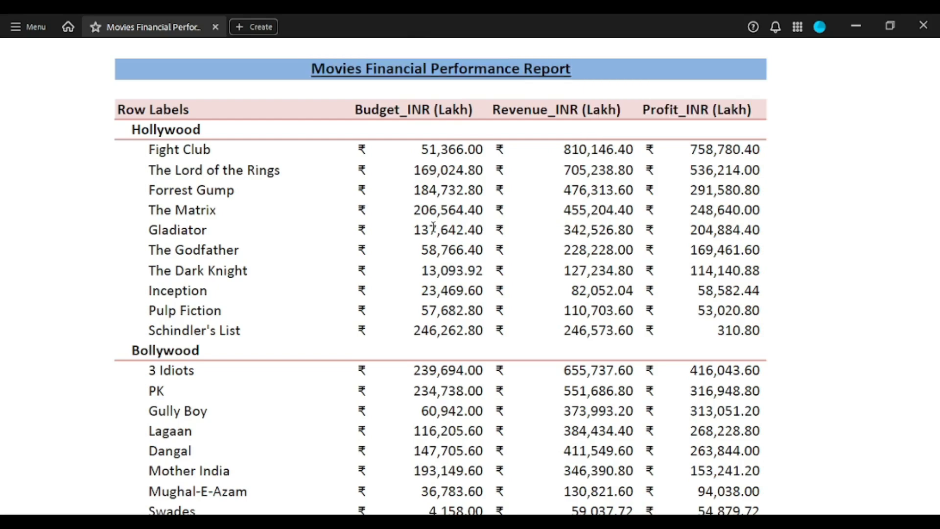
scroll(433, 227, down, 5)
scroll(433, 227, up, 6)
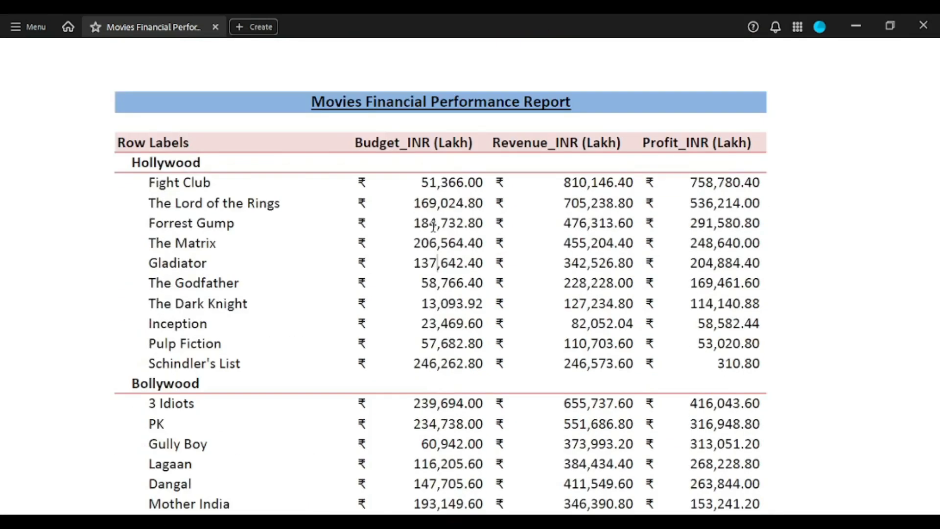
scroll(433, 227, down, 4)
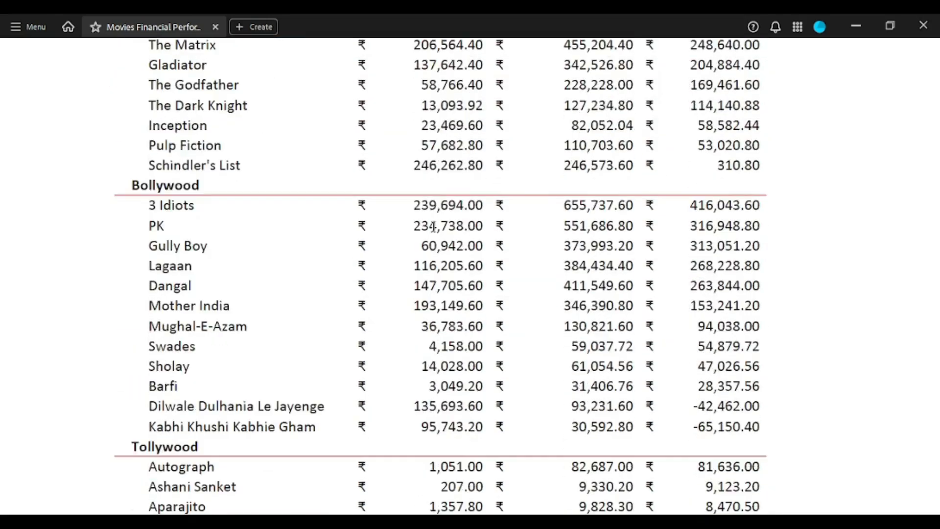
scroll(434, 227, down, 11)
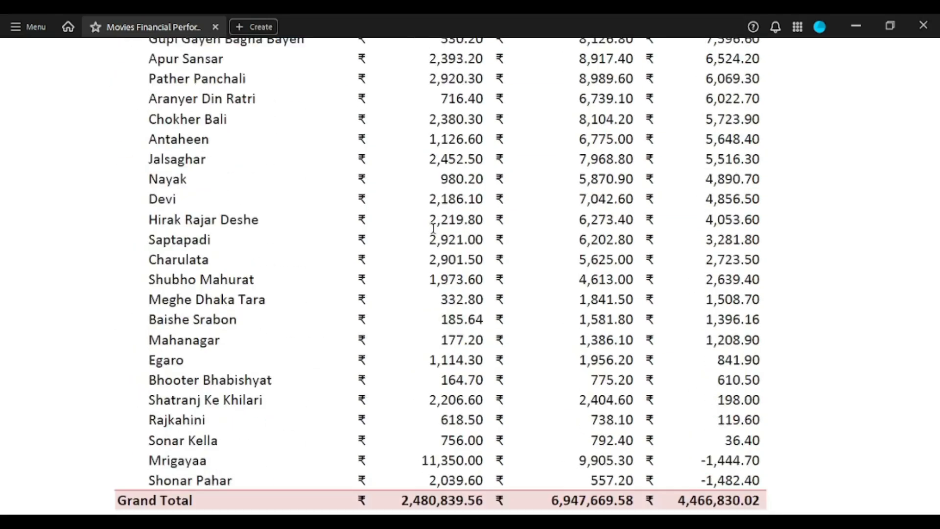
scroll(434, 228, down, 2)
scroll(434, 228, up, 20)
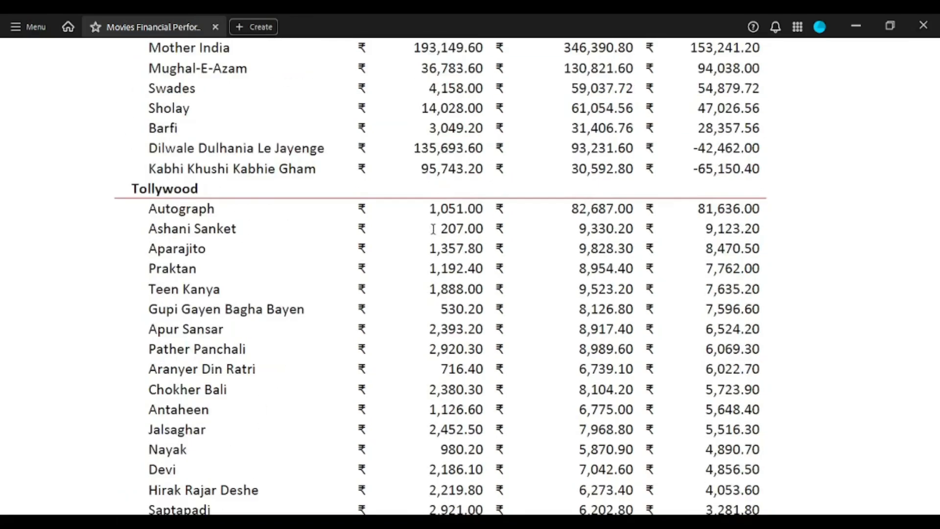
scroll(433, 229, down, 3)
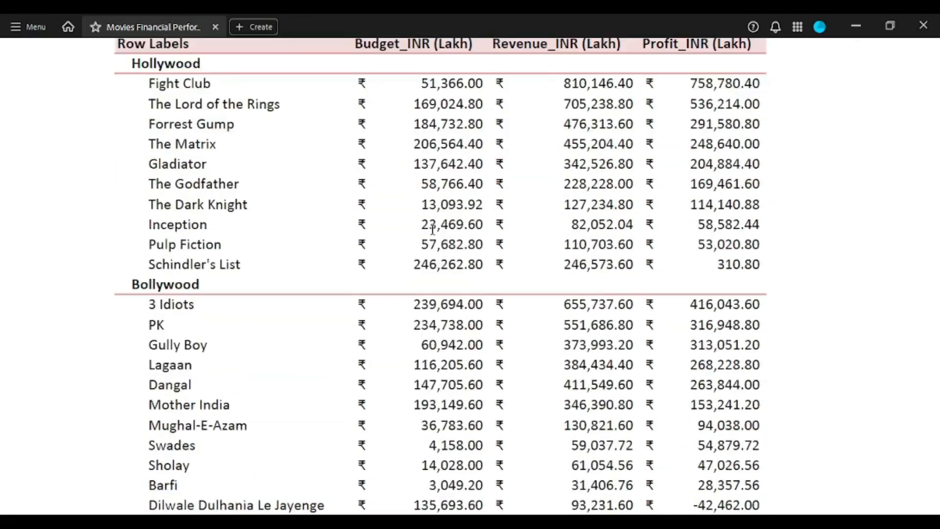
scroll(434, 229, down, 4)
scroll(432, 229, down, 11)
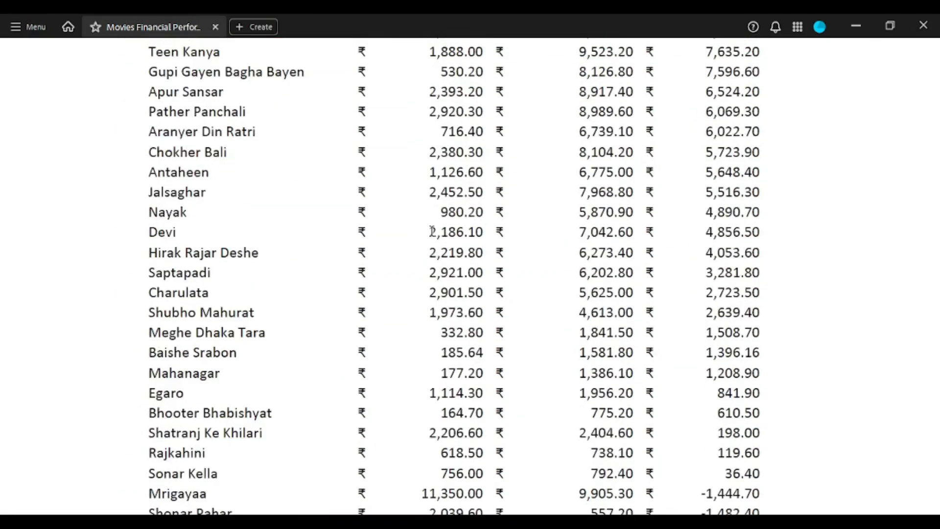
scroll(431, 231, up, 1)
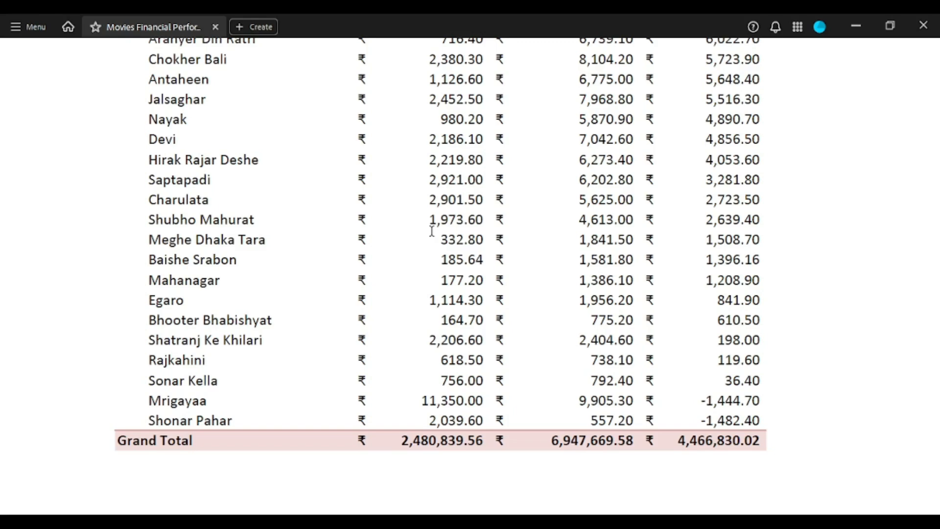
scroll(450, 168, up, 8)
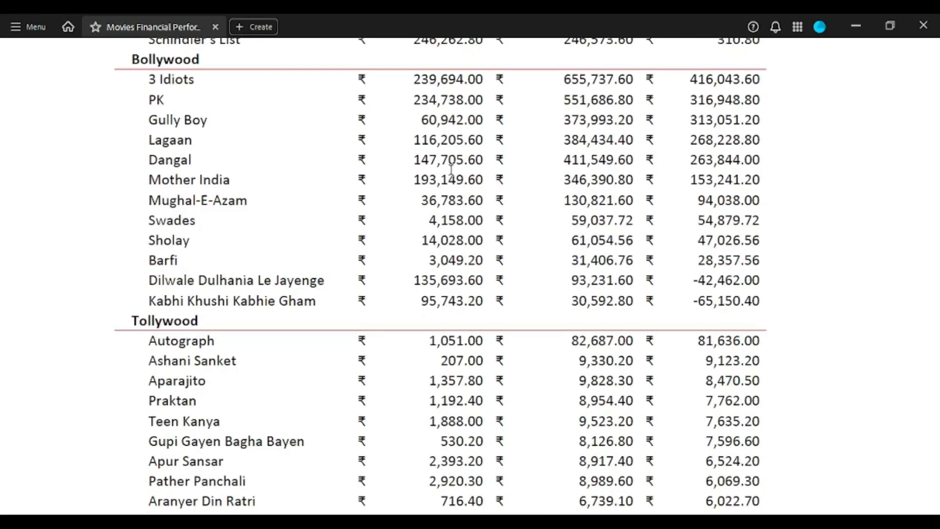
scroll(451, 169, up, 5)
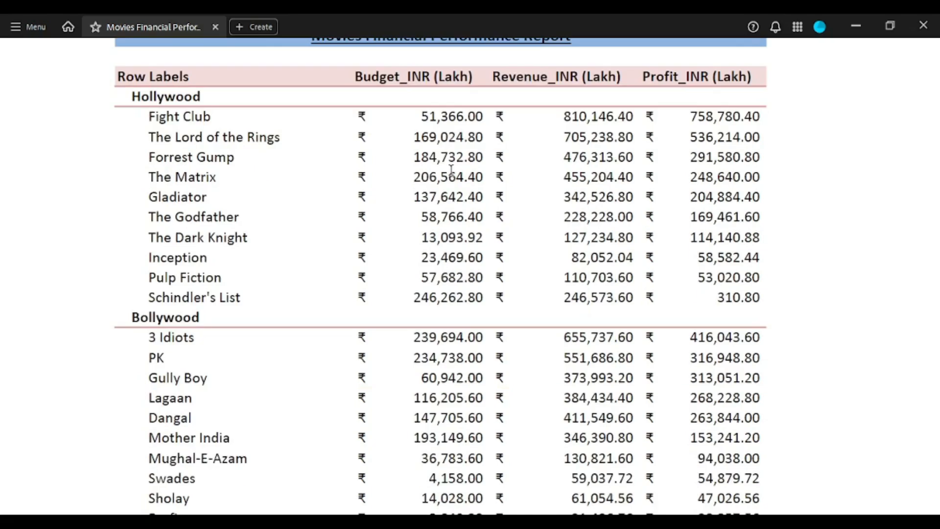
scroll(451, 169, down, 5)
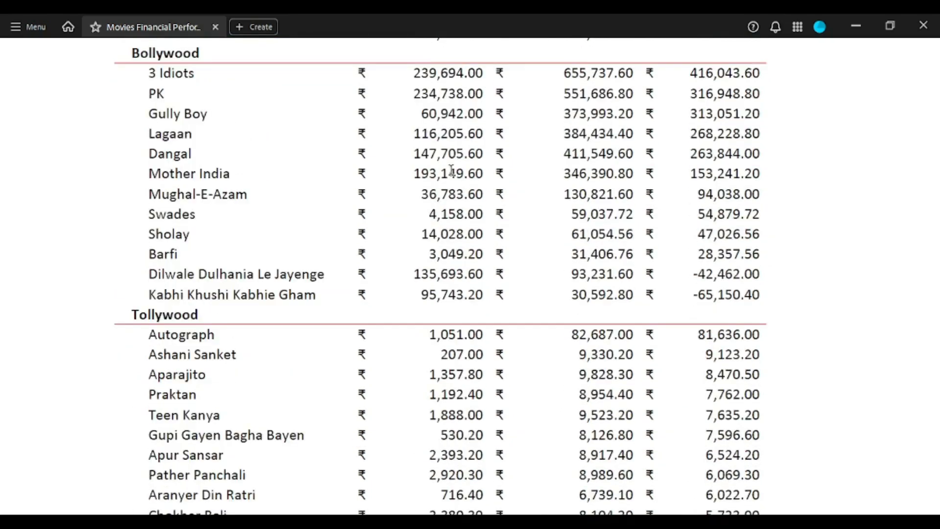
scroll(451, 169, up, 5)
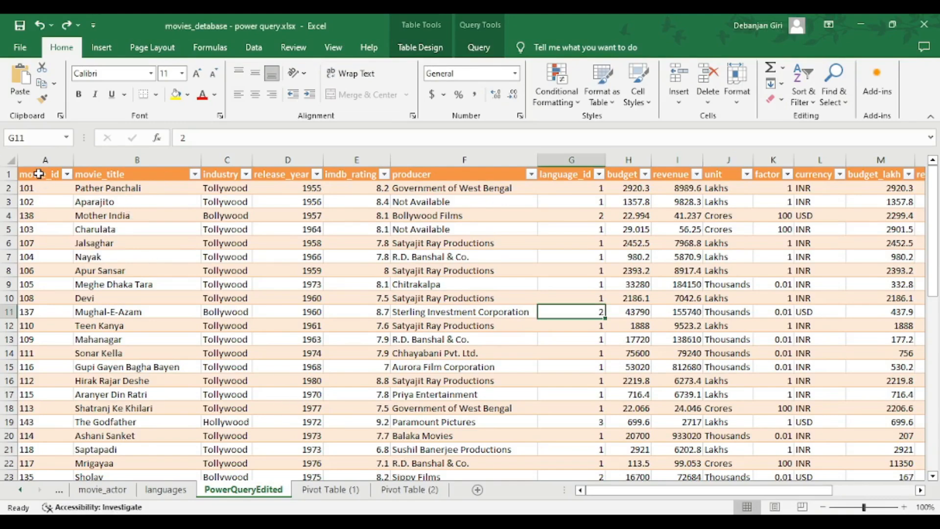
Step: In Excel, examine the movie data table that serves as the source on the PowerQueryEdited sheet
drag(40, 175, 713, 294)
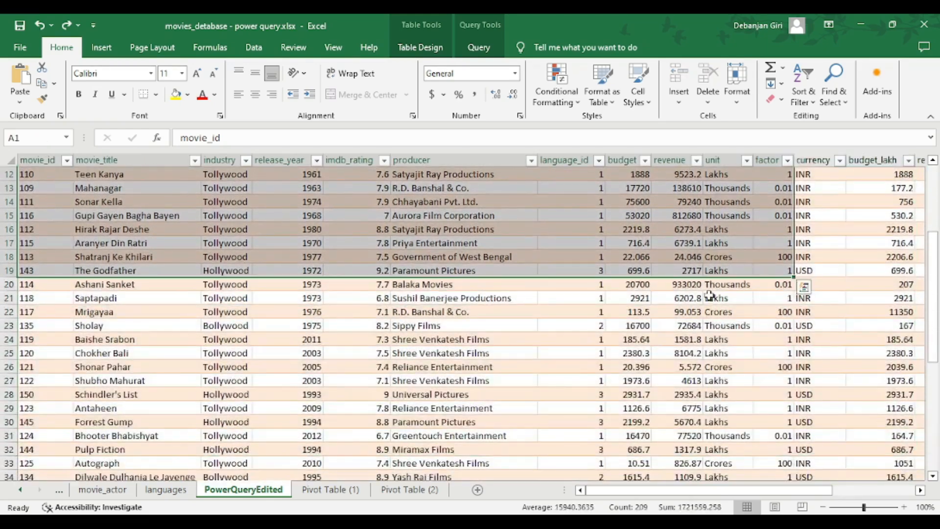
click(600, 339)
drag(671, 489, 631, 488)
scroll(460, 257, up, 4)
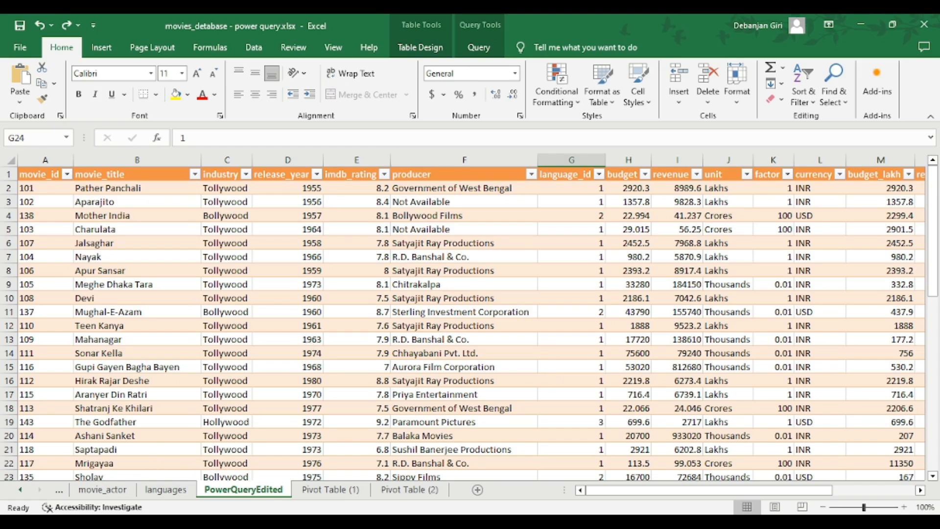
Step: Review the existing Movies Financial Performance Report on the Pivot Table (1) sheet, from Hollywood through Tollywood
click(338, 490)
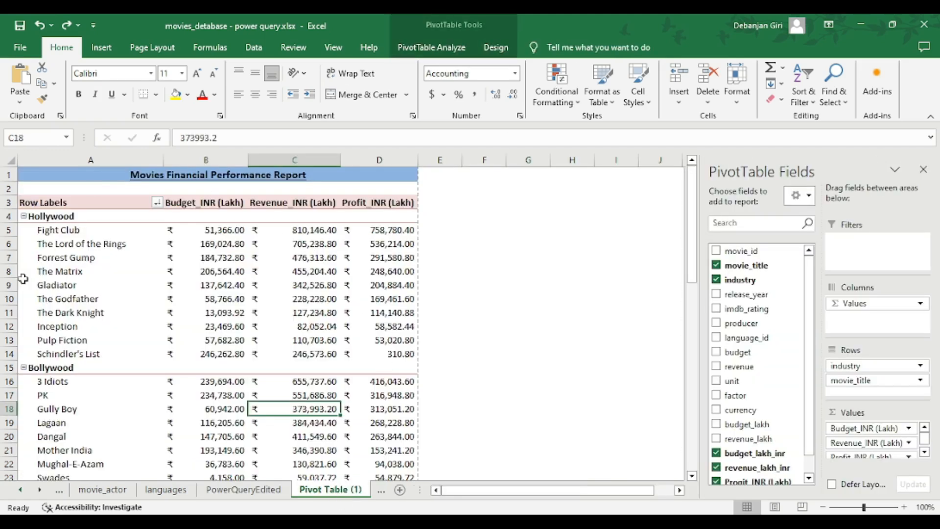
scroll(130, 205, down, 4)
scroll(132, 218, up, 4)
scroll(133, 224, down, 17)
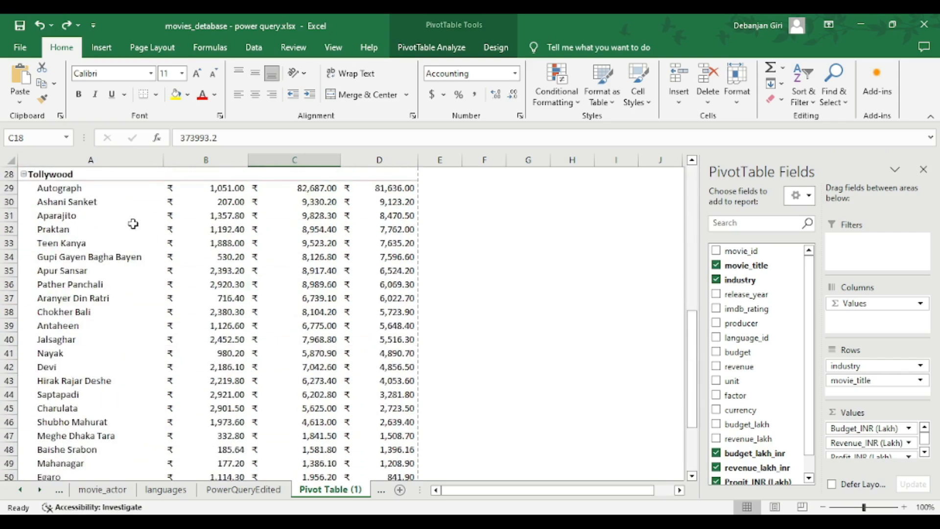
scroll(133, 224, up, 17)
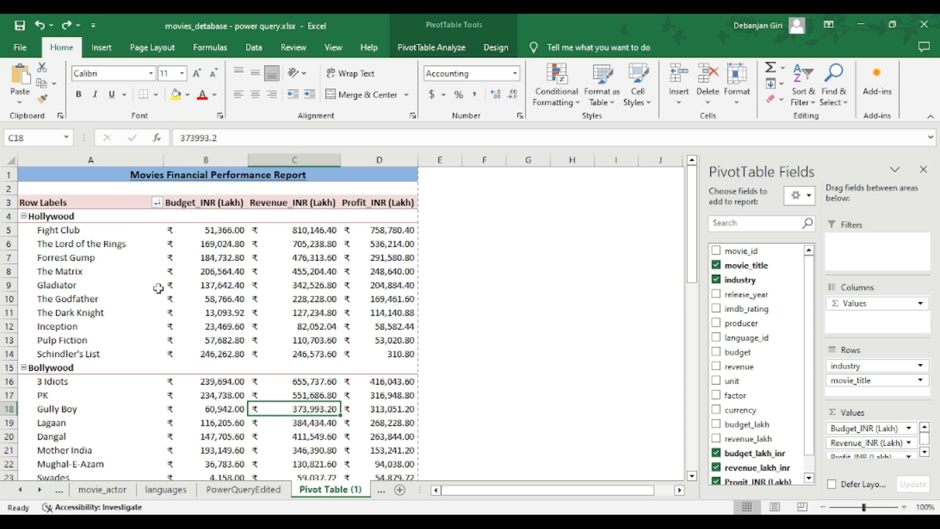
mouse_move(195, 265)
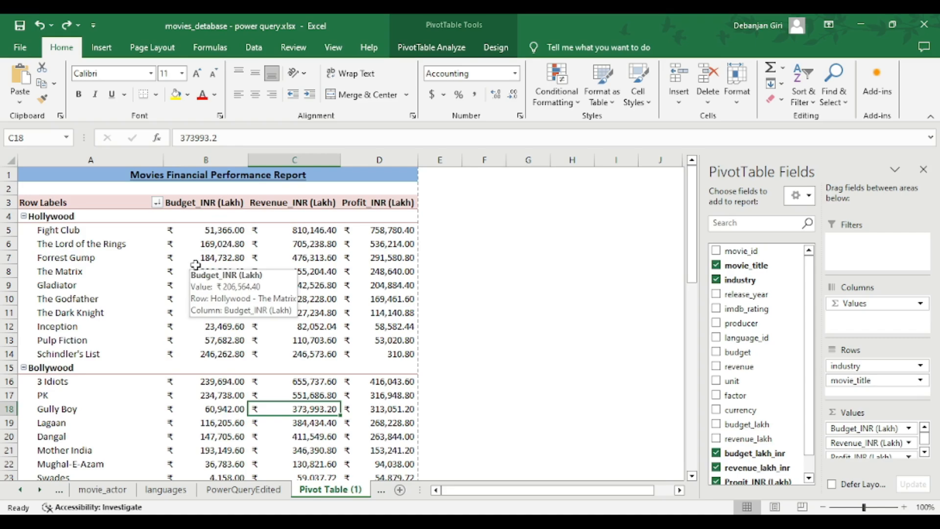
Step: Return to the PowerQueryEdited sheet and examine the release_year and imdb_rating columns
click(227, 490)
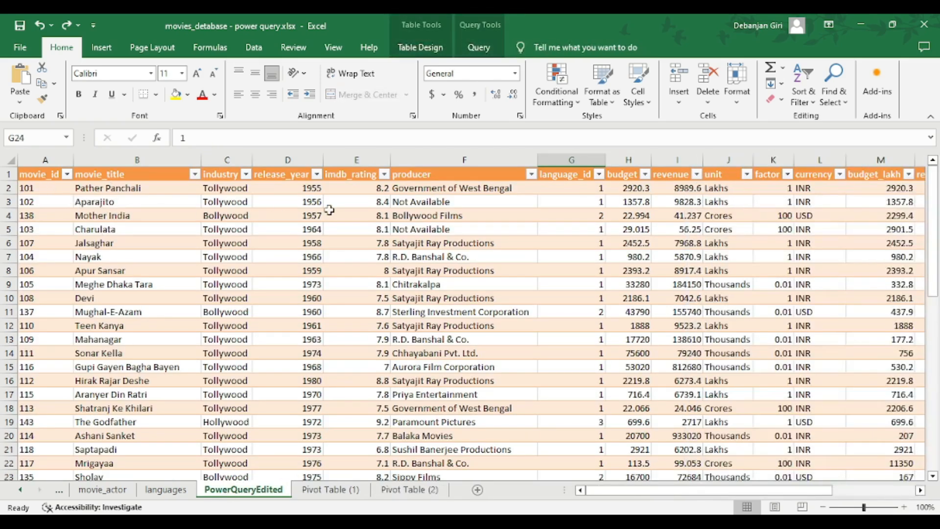
drag(306, 188, 307, 312)
scroll(313, 299, up, 1)
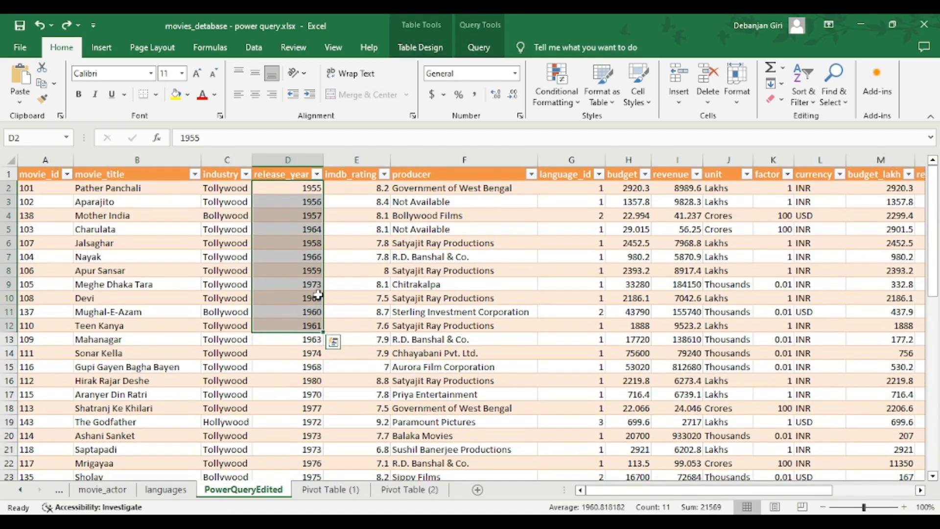
click(336, 267)
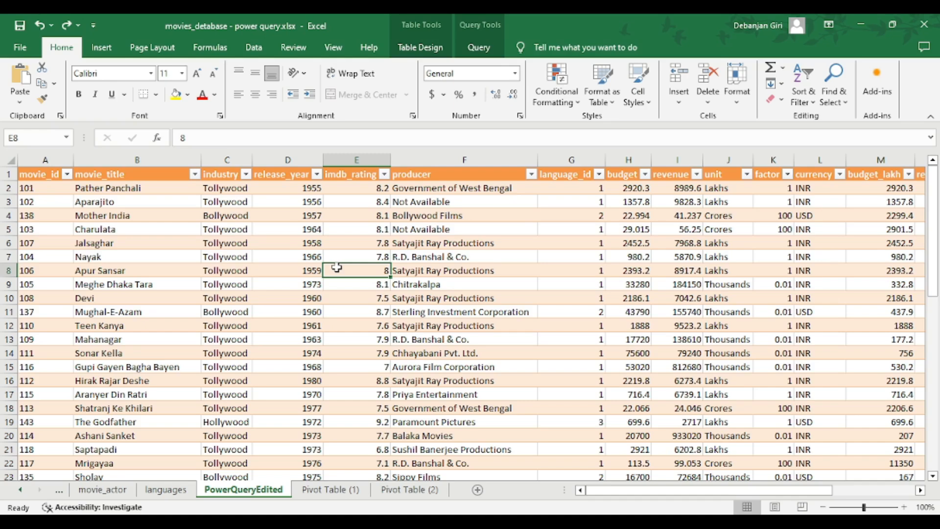
click(355, 200)
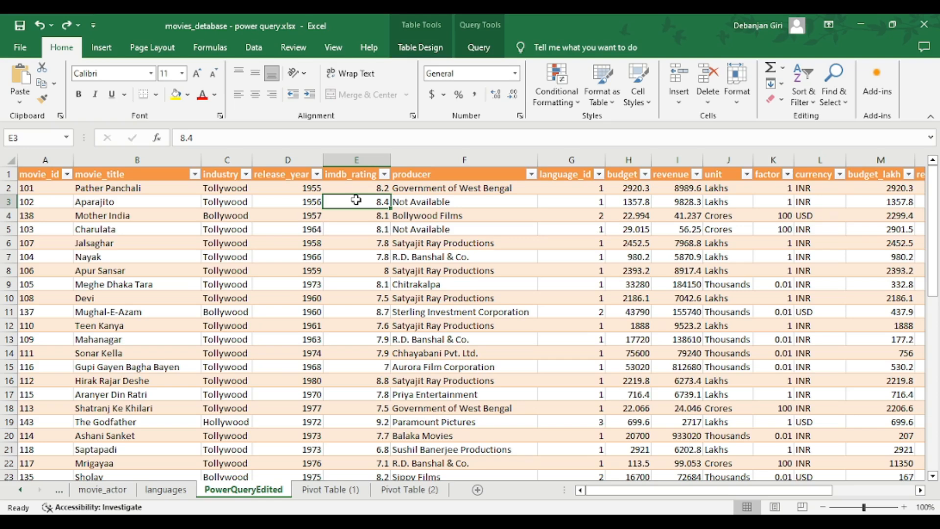
Step: Insert a PivotTable from the movies_financials table into the existing Pivot Table (2) sheet at cell A3
click(137, 241)
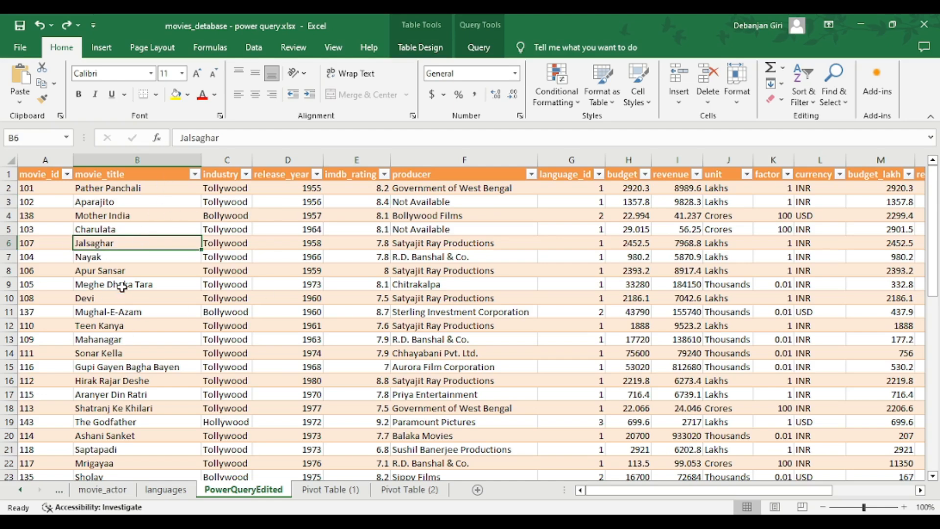
click(101, 49)
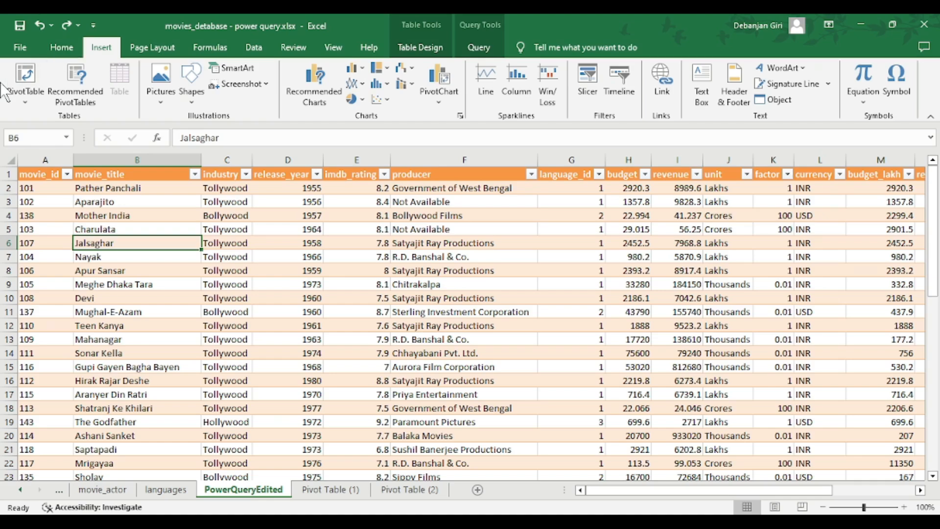
click(26, 73)
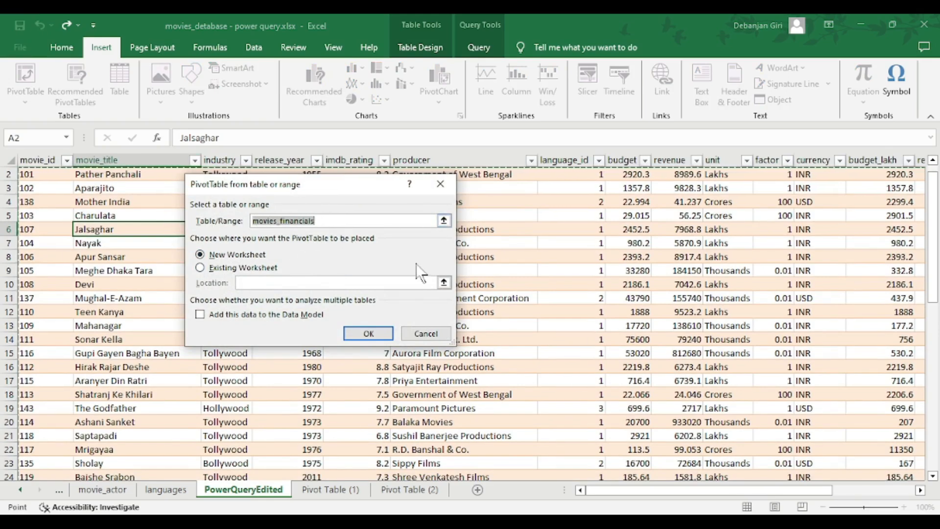
click(232, 268)
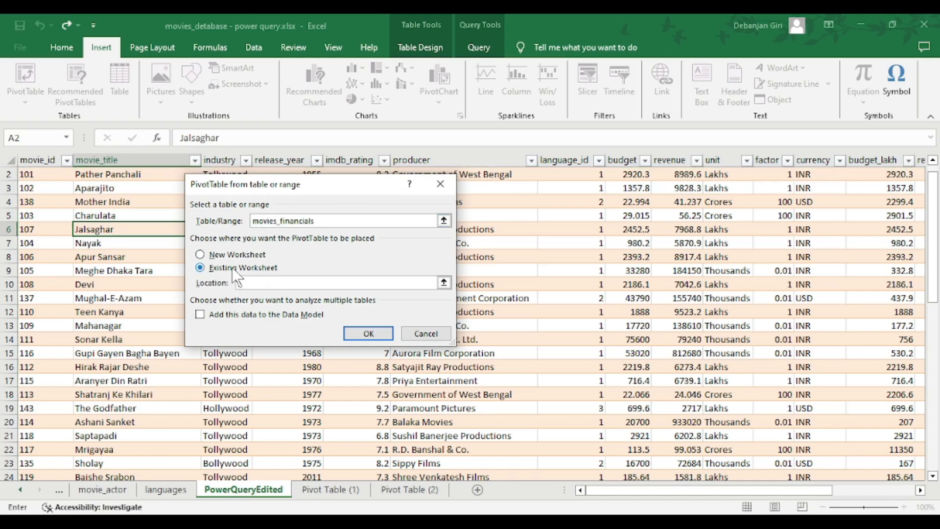
click(410, 492)
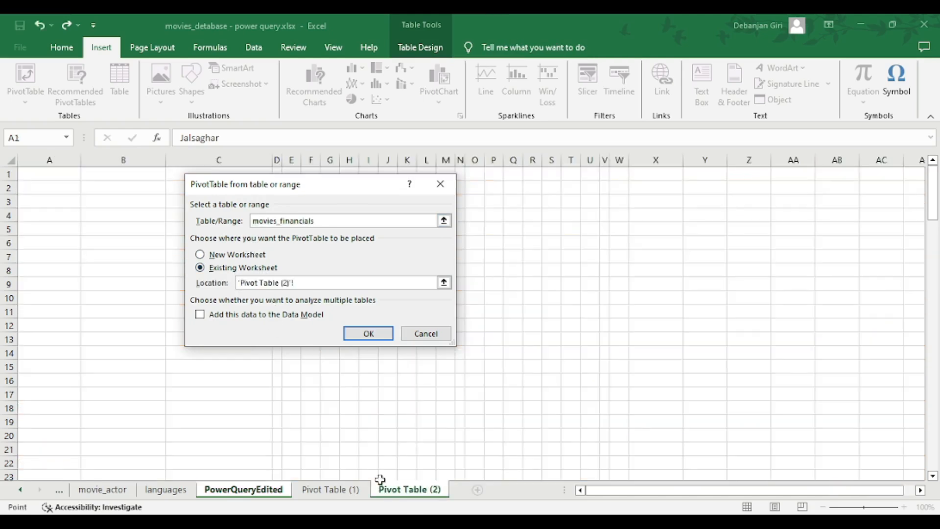
click(64, 200)
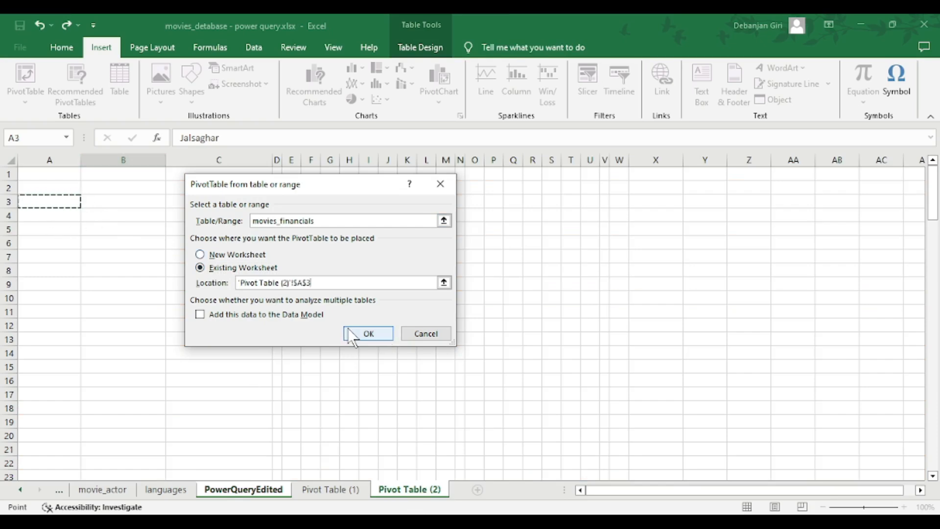
click(368, 333)
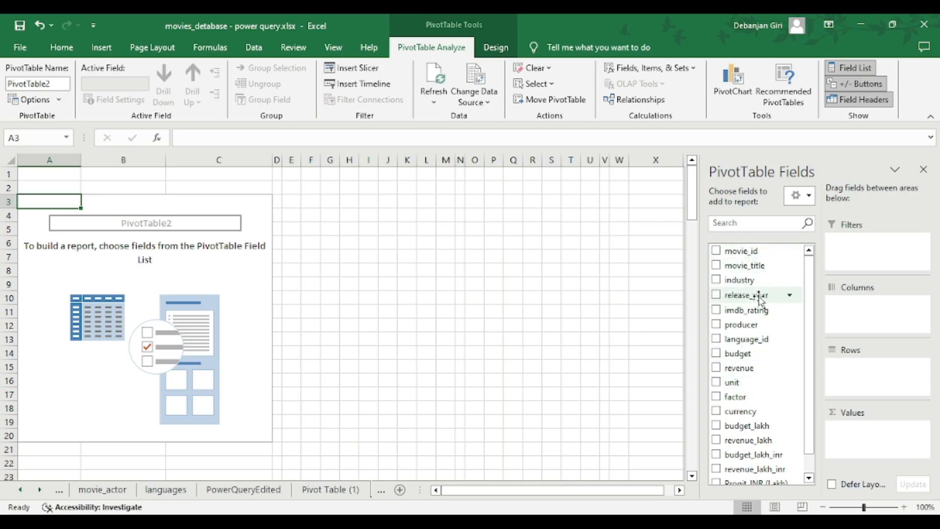
Step: Add release_year to the PivotTable rows and movie_id to its values as a count
drag(762, 295, 871, 380)
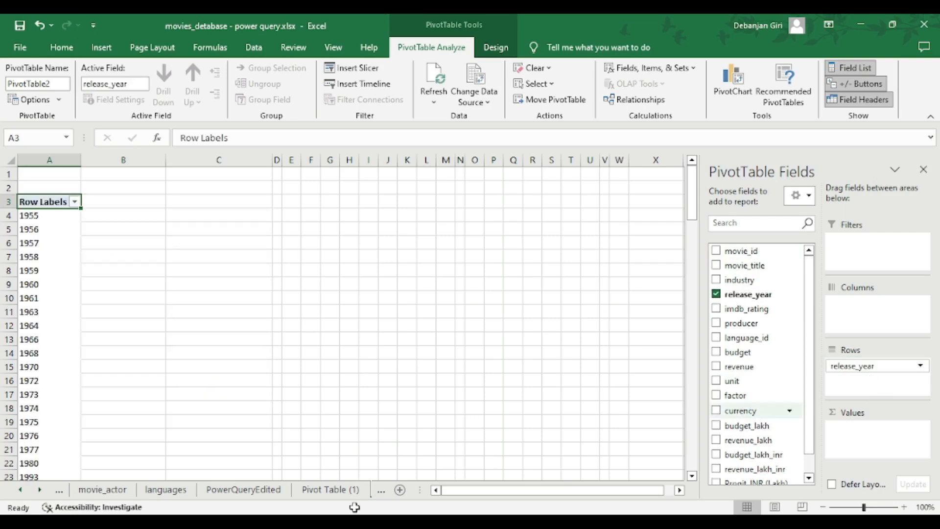
scroll(68, 275, down, 5)
scroll(68, 274, down, 3)
scroll(69, 275, up, 8)
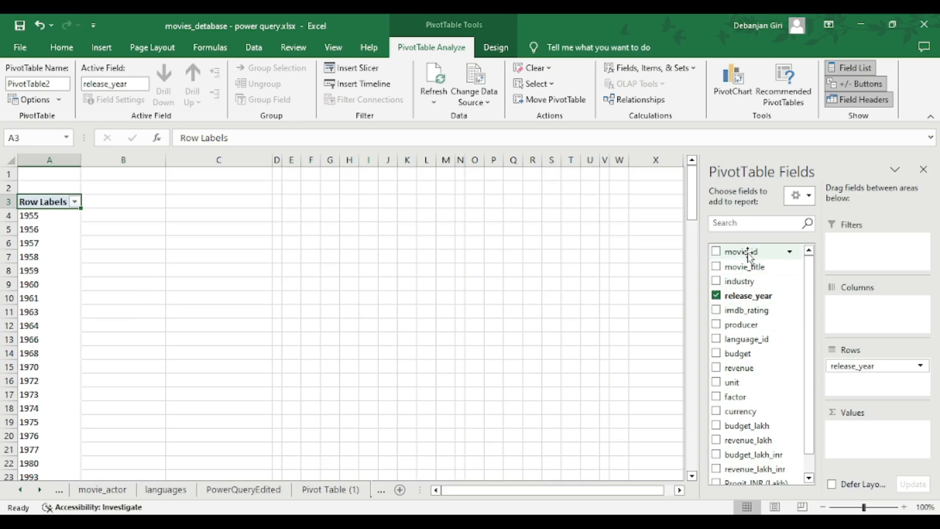
drag(746, 251, 871, 447)
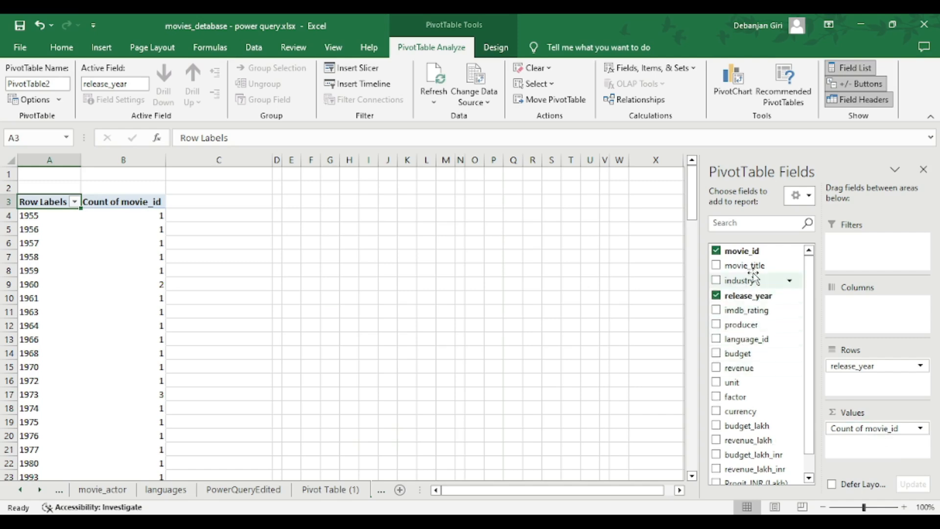
Step: Add industry as the PivotTable's report filter and keep its selection at (All)
drag(747, 281, 853, 242)
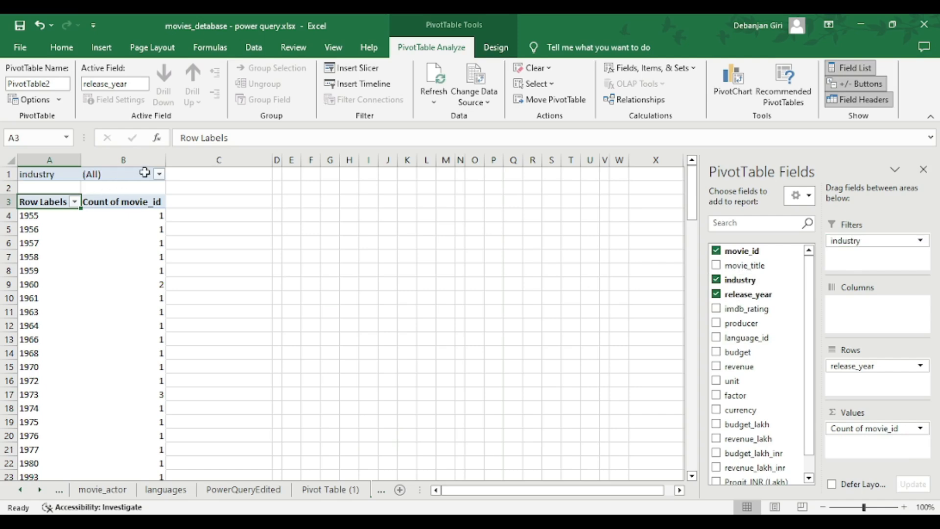
click(159, 176)
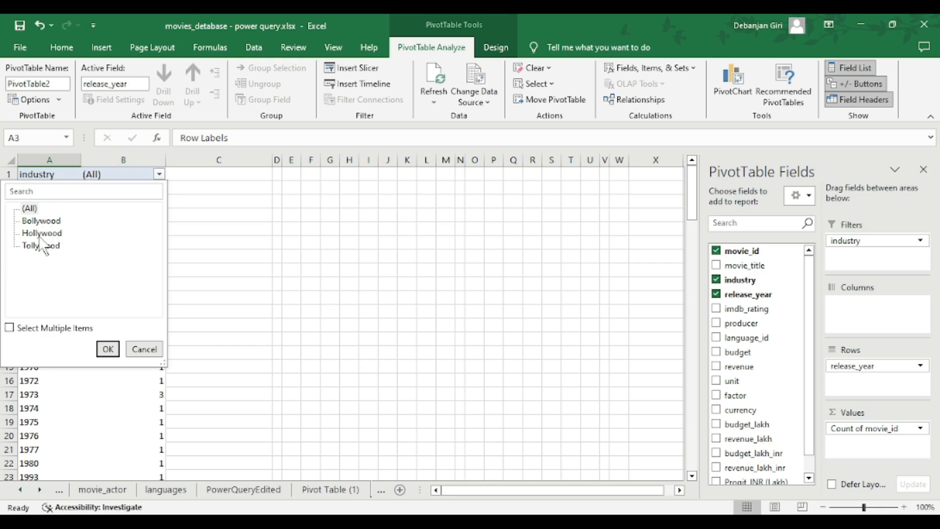
click(108, 349)
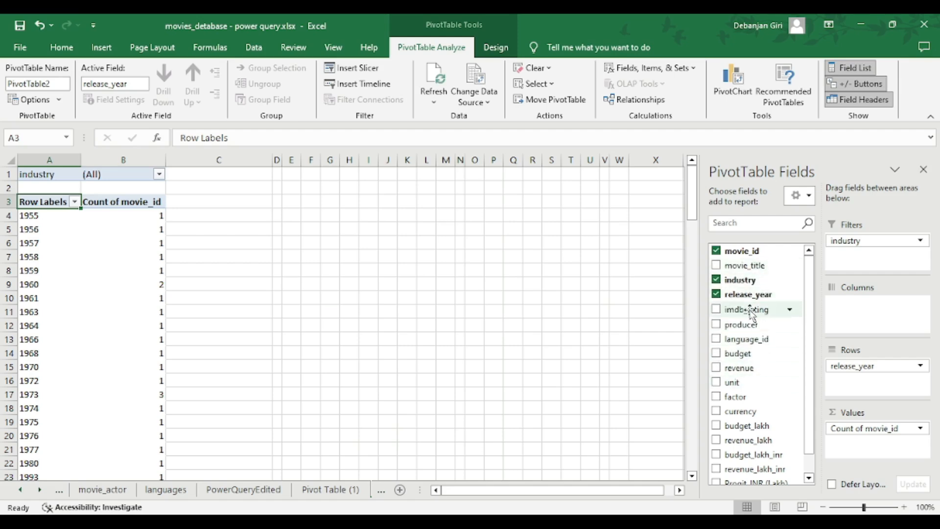
Step: Add imdb_rating to the PivotTable's values and summarise it by Average
drag(750, 314, 851, 451)
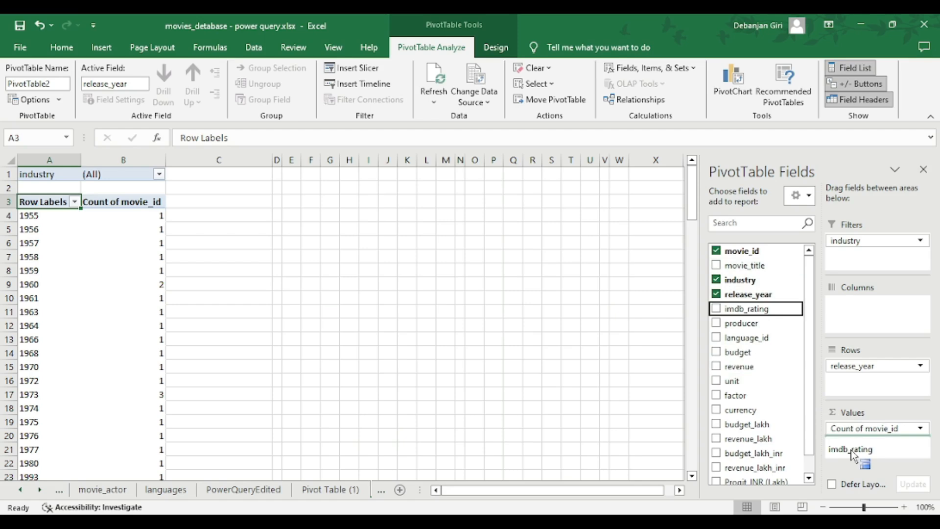
drag(851, 451, 870, 445)
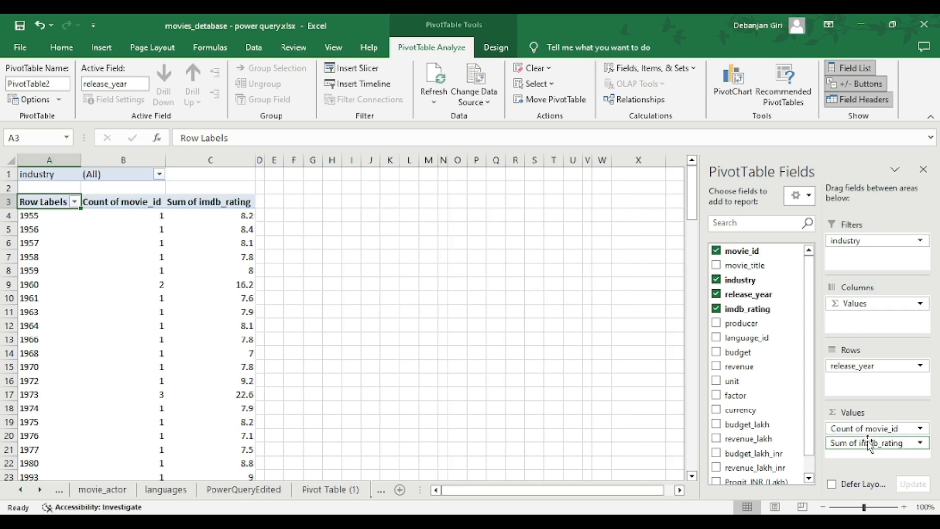
click(860, 445)
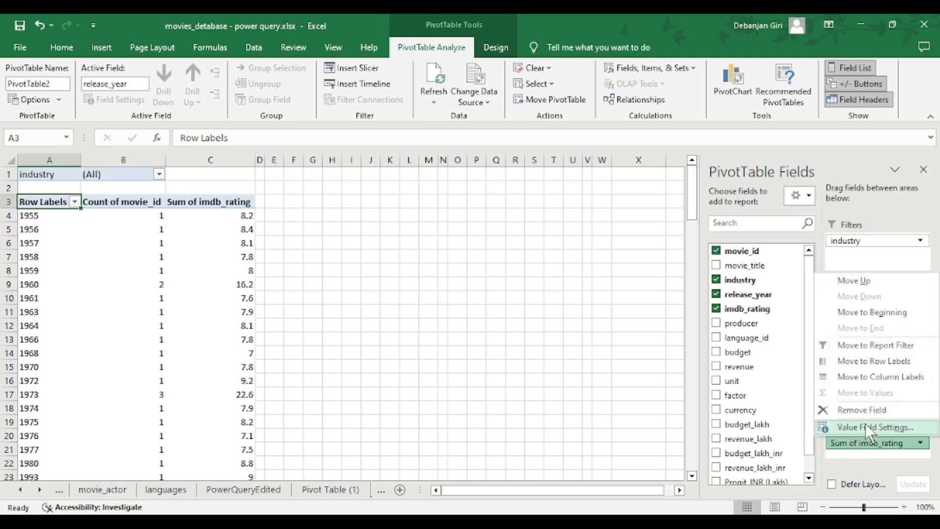
click(865, 426)
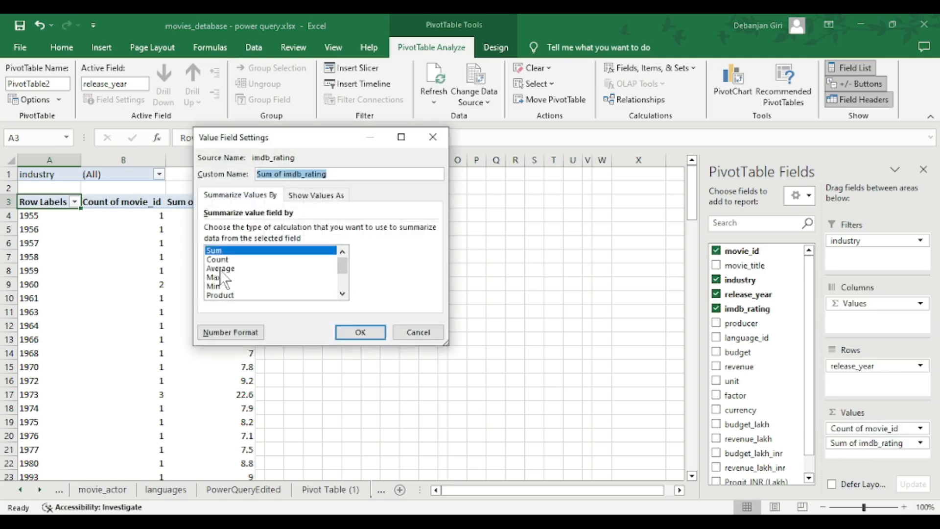
click(221, 268)
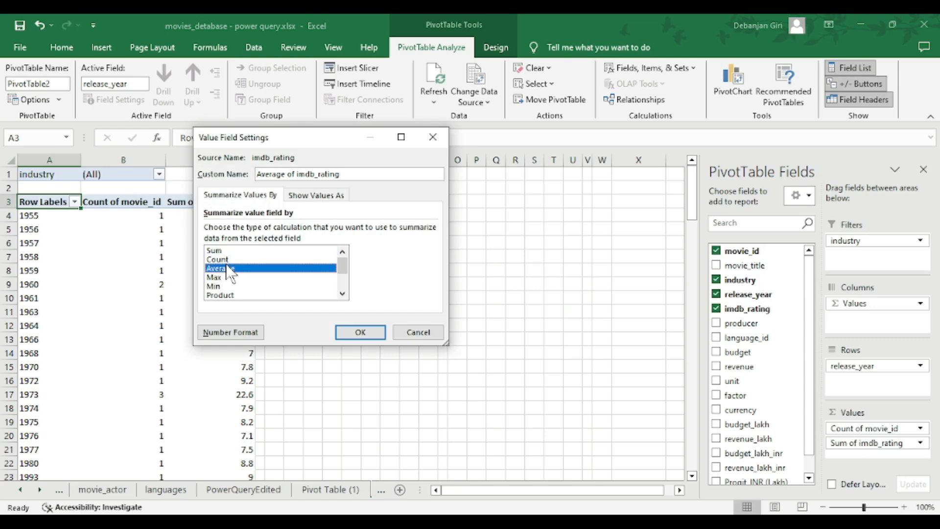
Step: Format the imdb_rating average as Number with 1 decimal place and apply the value field settings
click(227, 333)
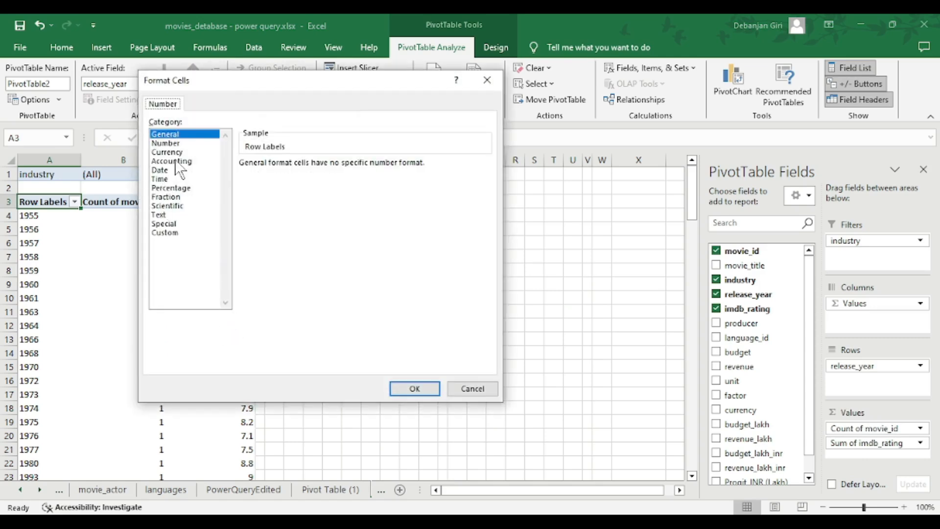
click(169, 143)
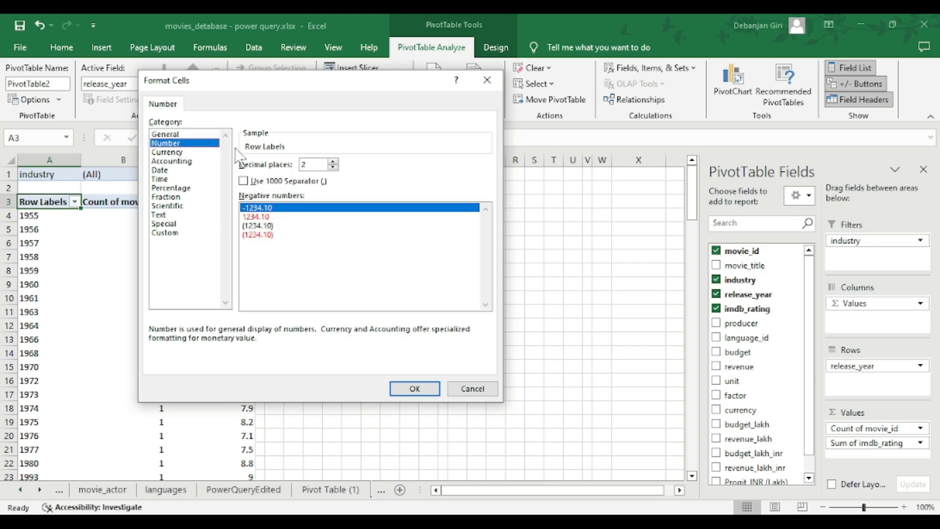
click(334, 167)
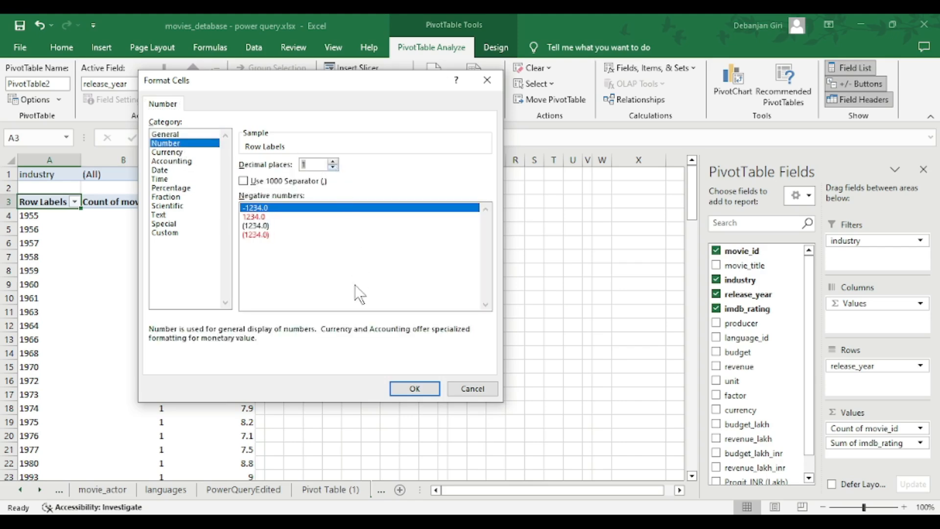
click(395, 390)
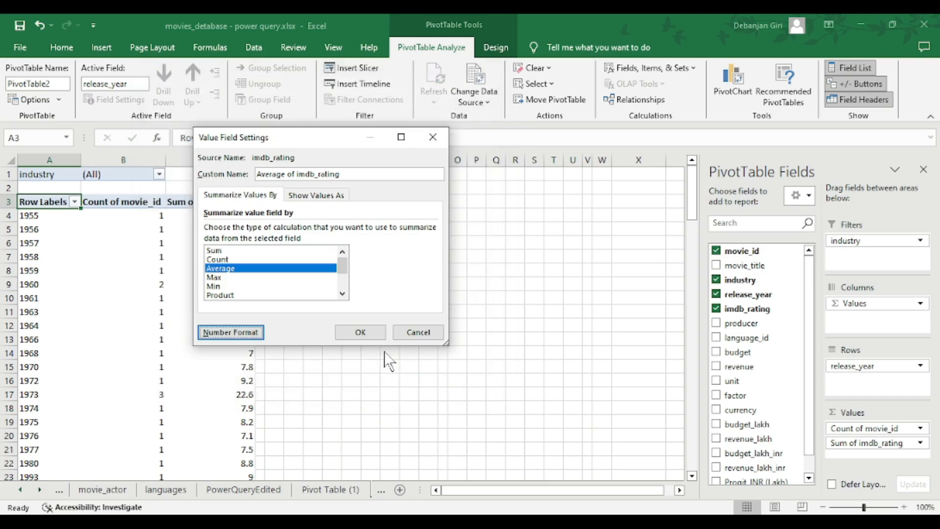
click(368, 333)
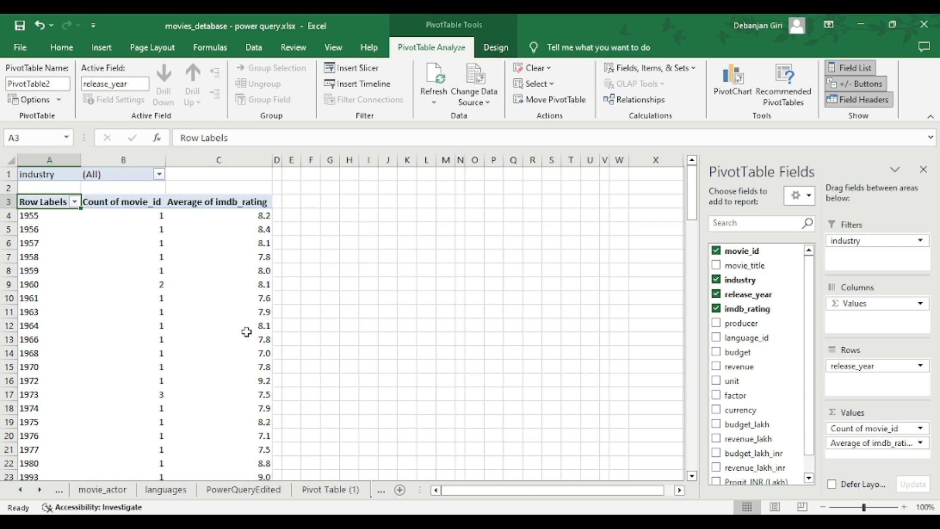
Step: Filter the PivotTable to the Bollywood industry and inspect the movie count for 2001
click(159, 174)
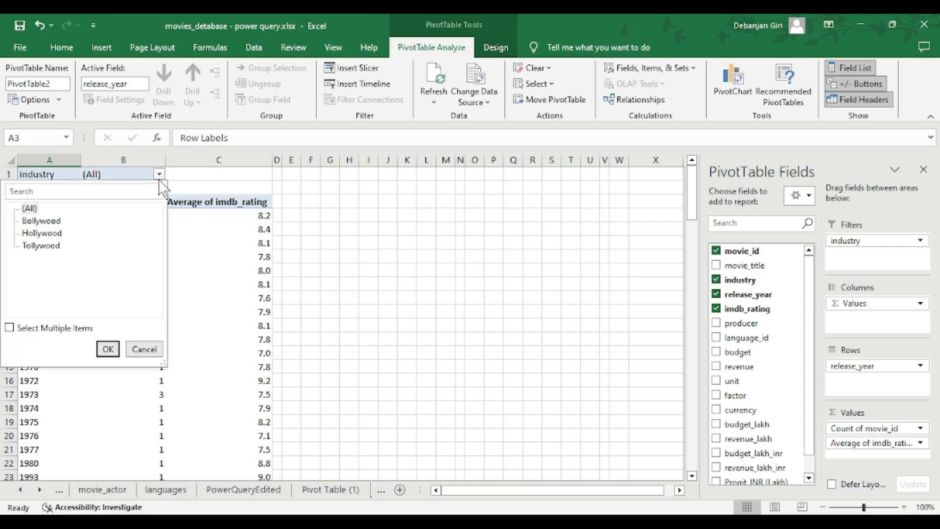
click(46, 221)
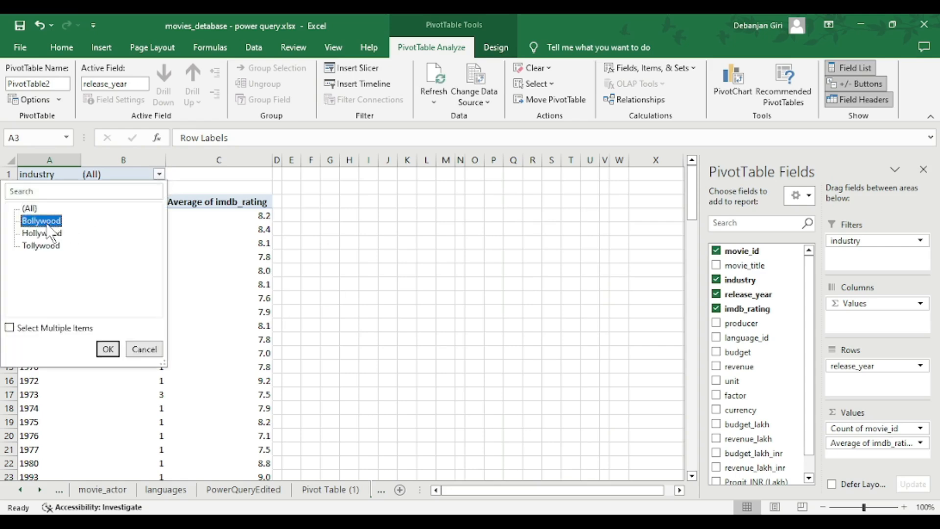
click(108, 349)
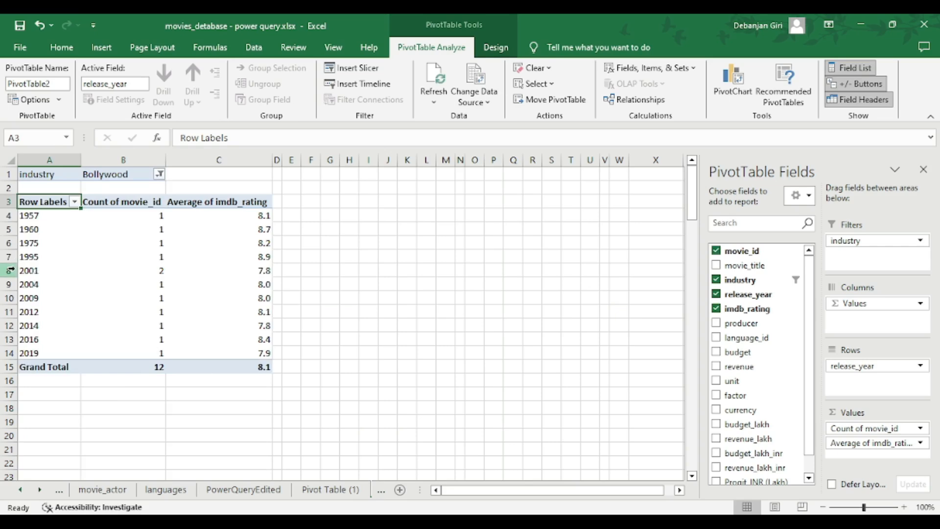
click(30, 273)
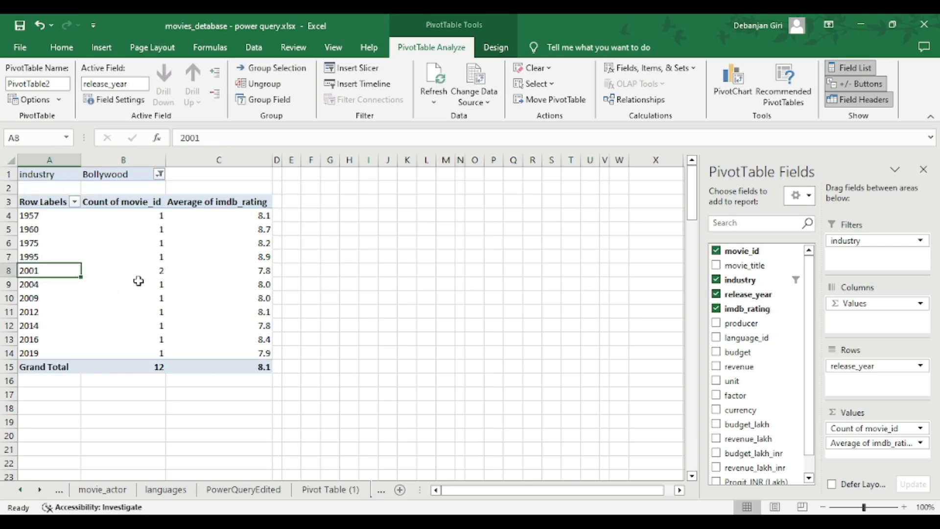
click(151, 272)
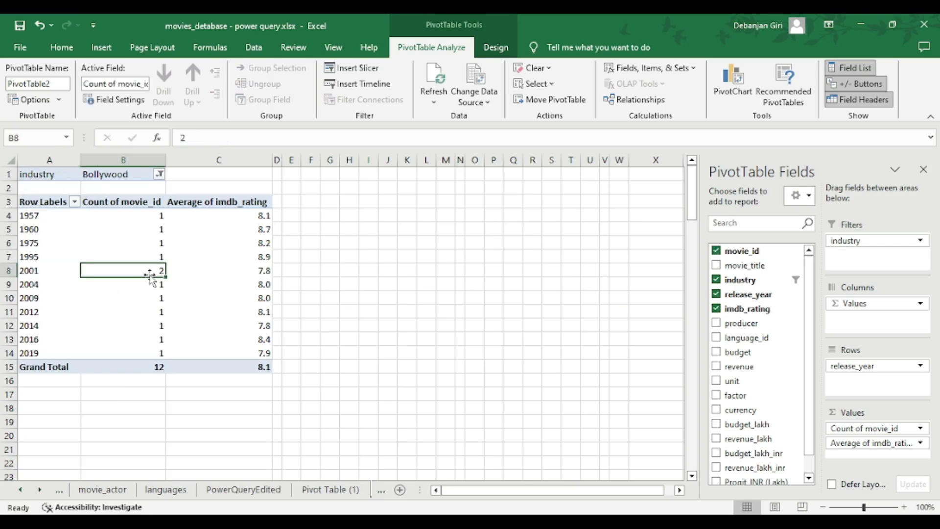
Step: Filter the release_year column on the PowerQueryEdited sheet to show only 2001
click(253, 490)
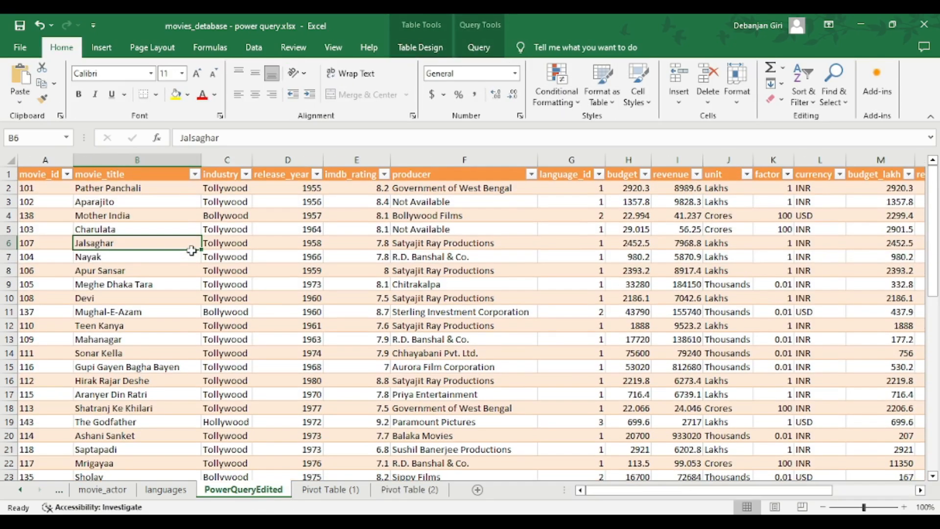
click(317, 174)
scroll(214, 422, down, 15)
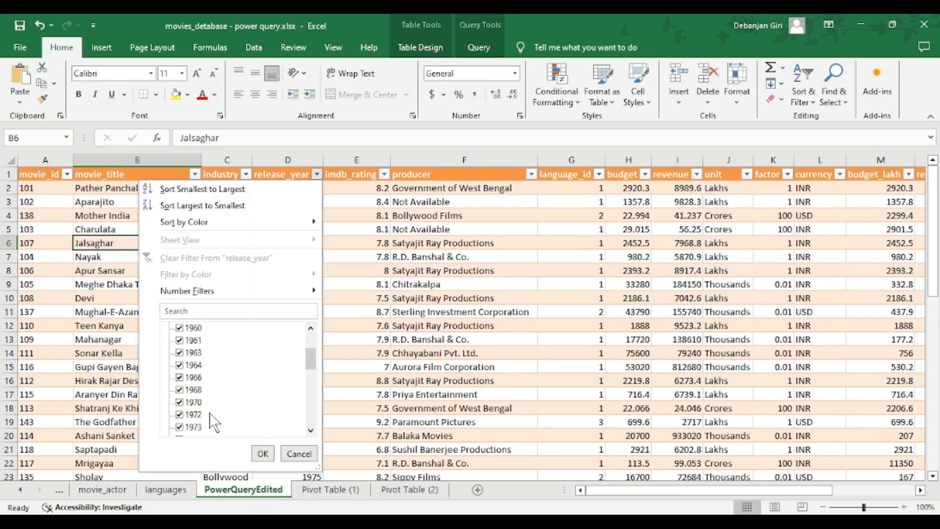
scroll(214, 422, up, 15)
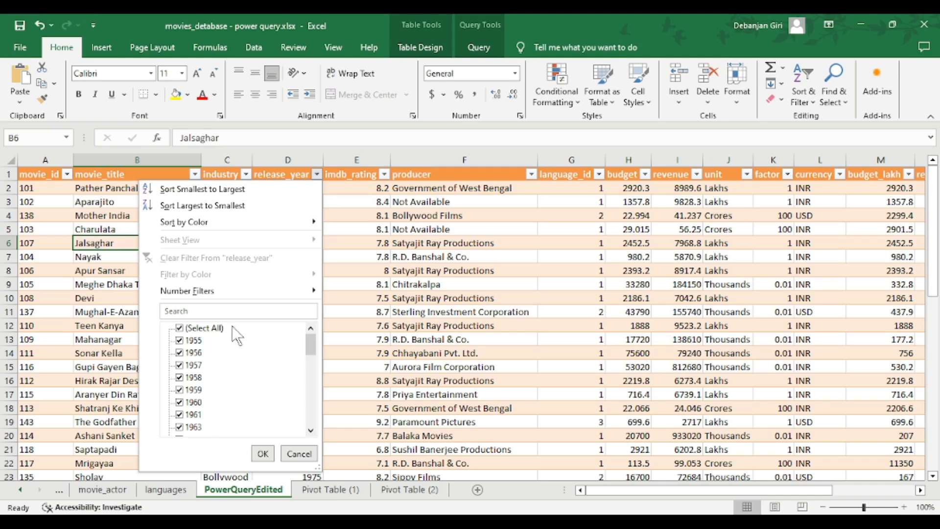
click(180, 328)
scroll(194, 377, down, 15)
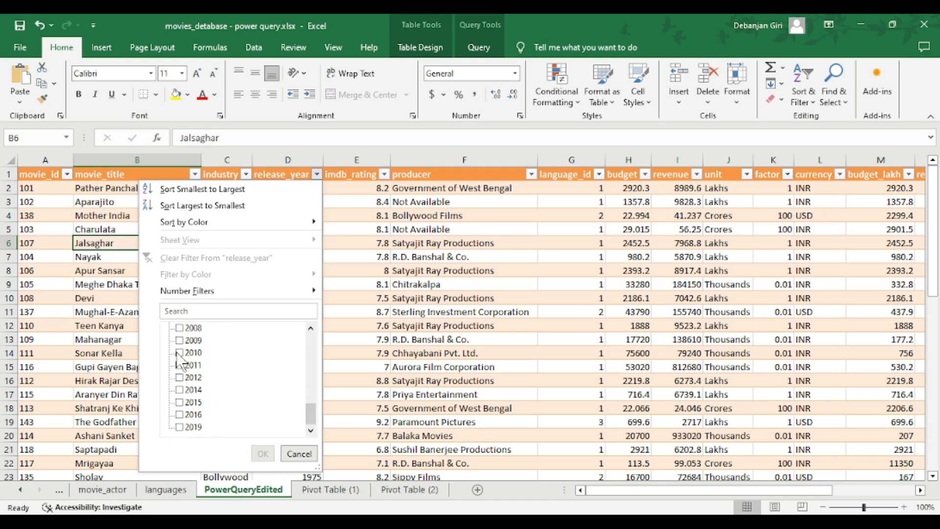
scroll(182, 361, up, 4)
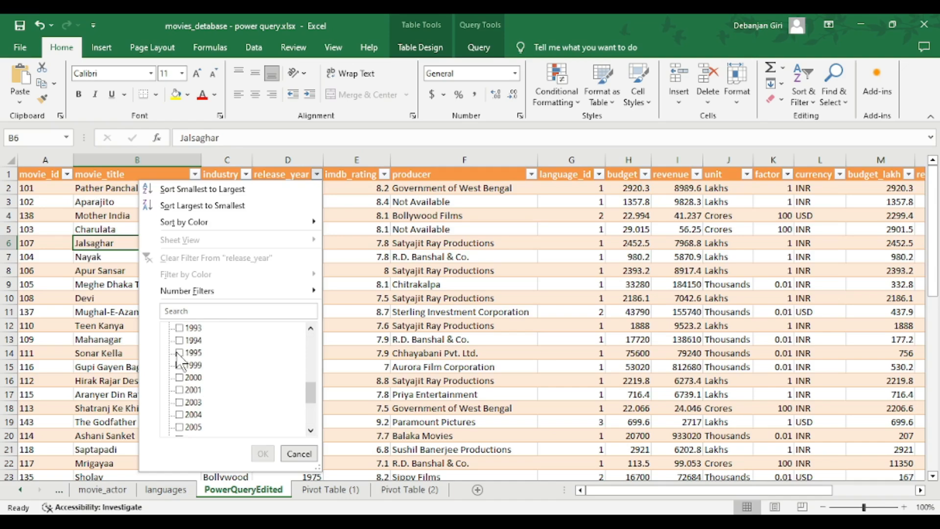
click(180, 390)
click(259, 453)
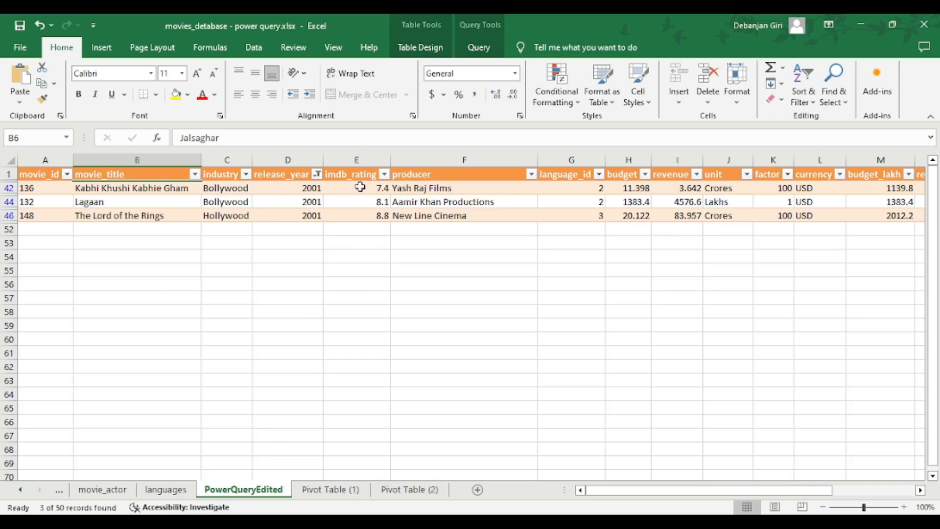
Step: Check the average imdb_rating of the two 2001 Bollywood movies against the 2001 average in the PivotTable on Pivot Table (2)
drag(360, 188, 362, 205)
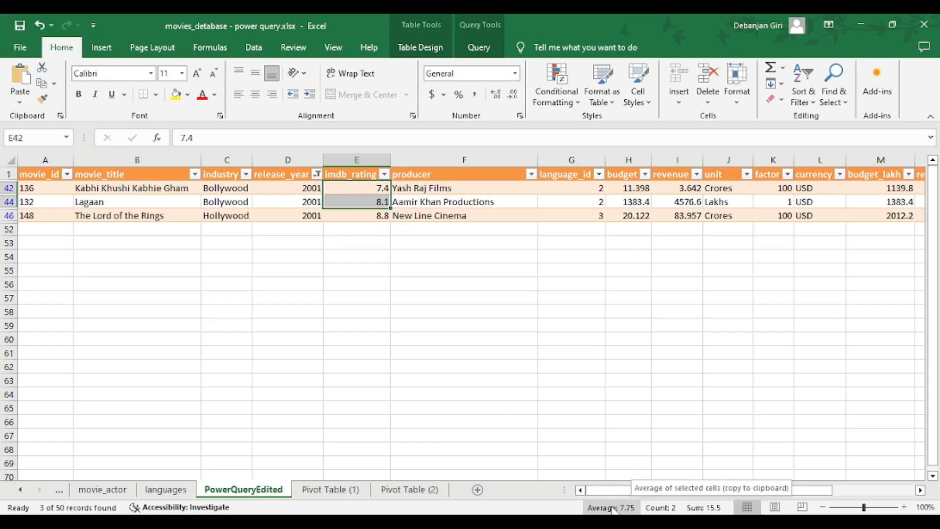
click(399, 489)
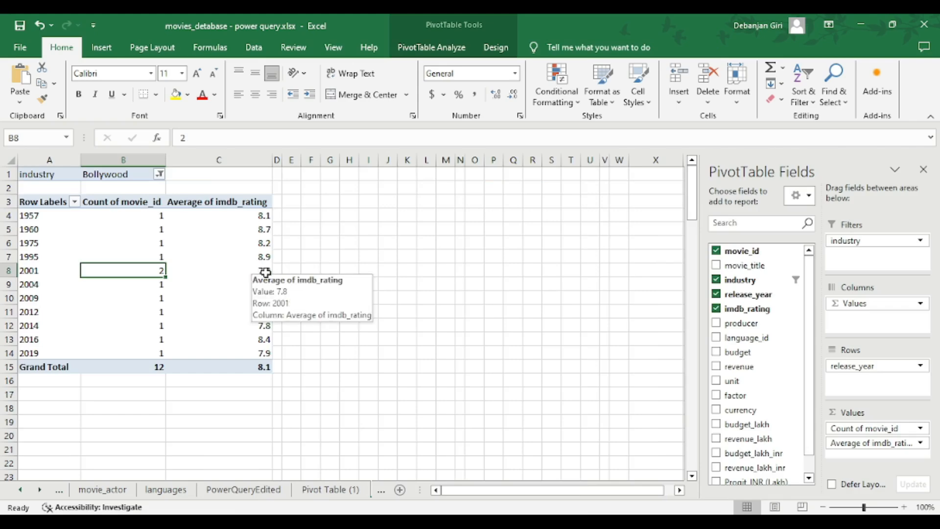
click(258, 494)
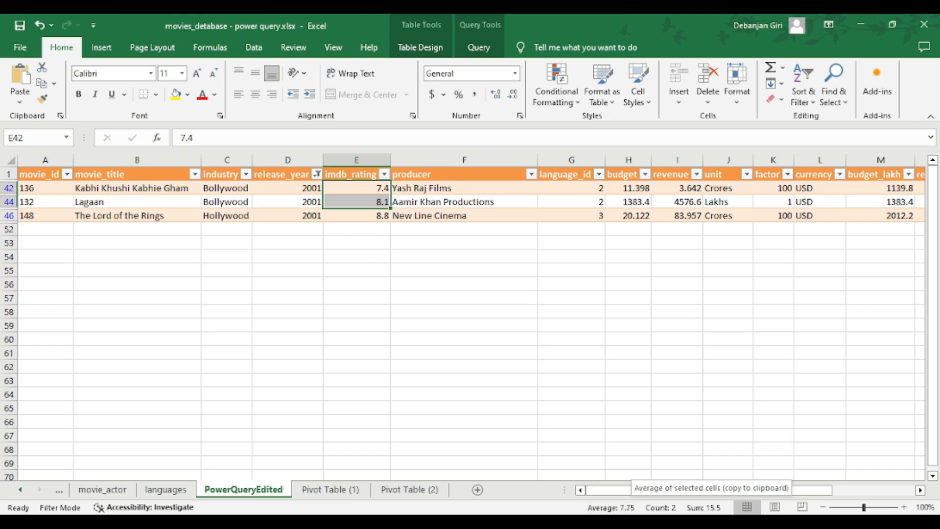
click(400, 491)
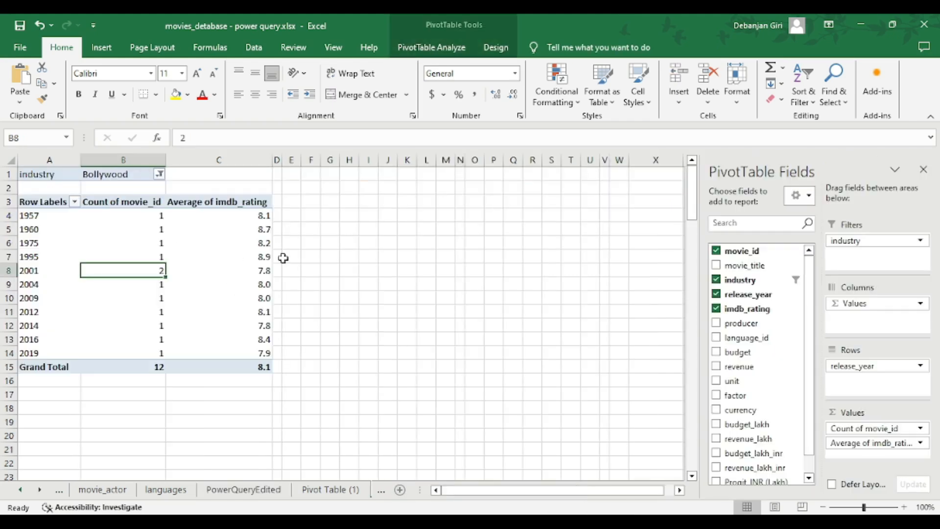
click(265, 272)
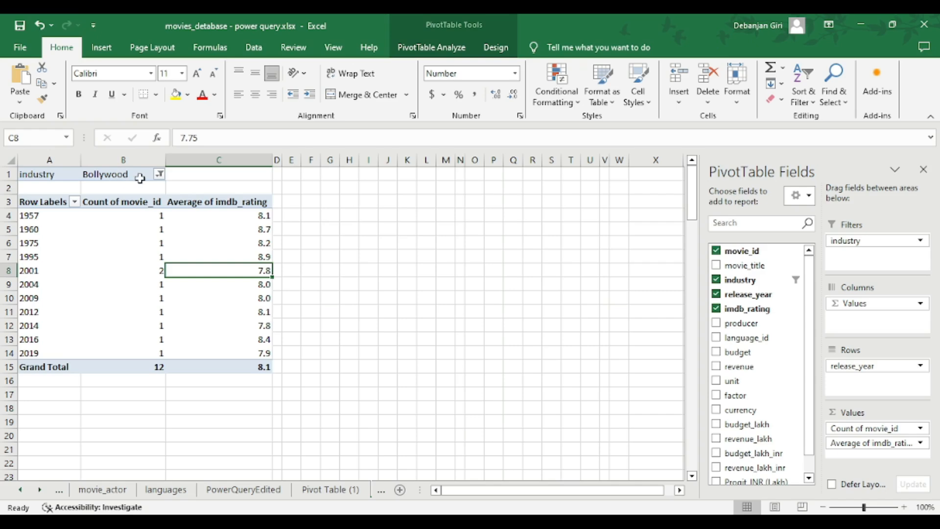
Step: Switch the PivotTable's industry filter to Hollywood
click(158, 174)
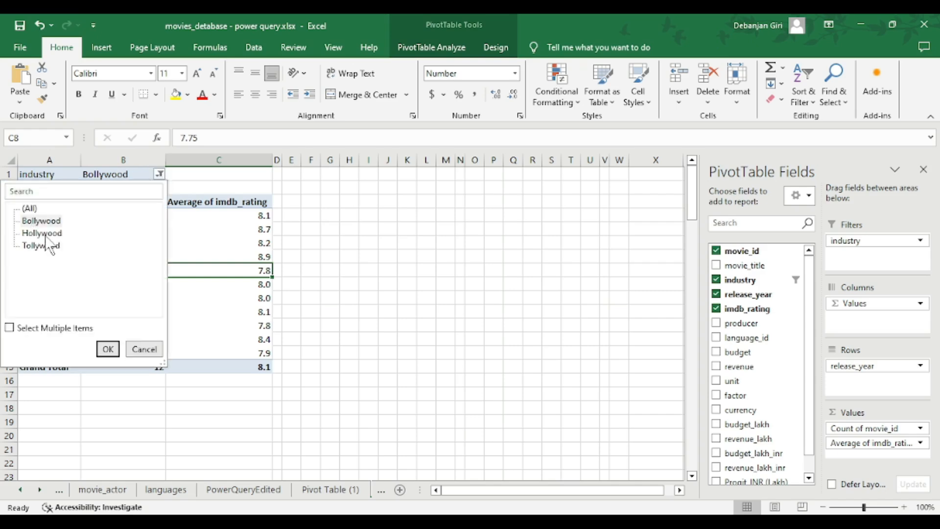
click(44, 234)
click(108, 348)
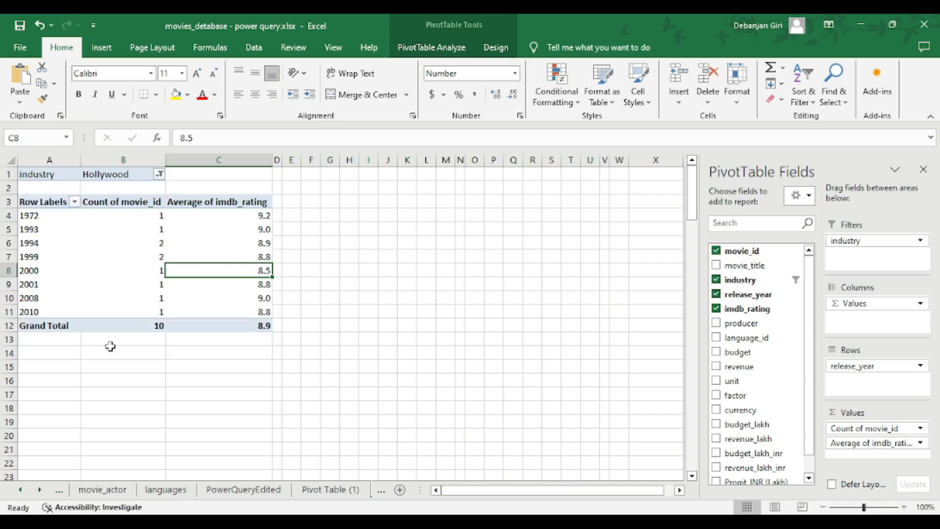
Step: Switch the PivotTable's industry filter to Tollywood
click(160, 175)
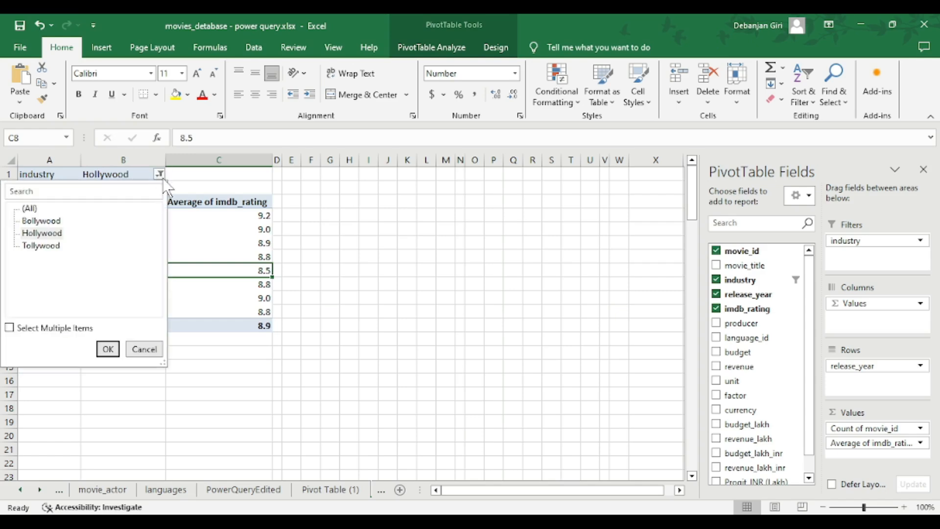
click(34, 247)
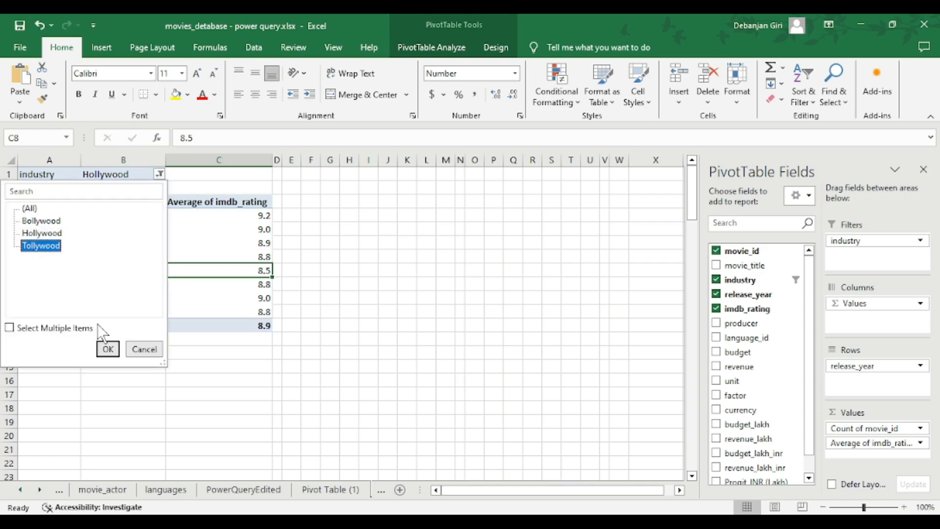
click(108, 348)
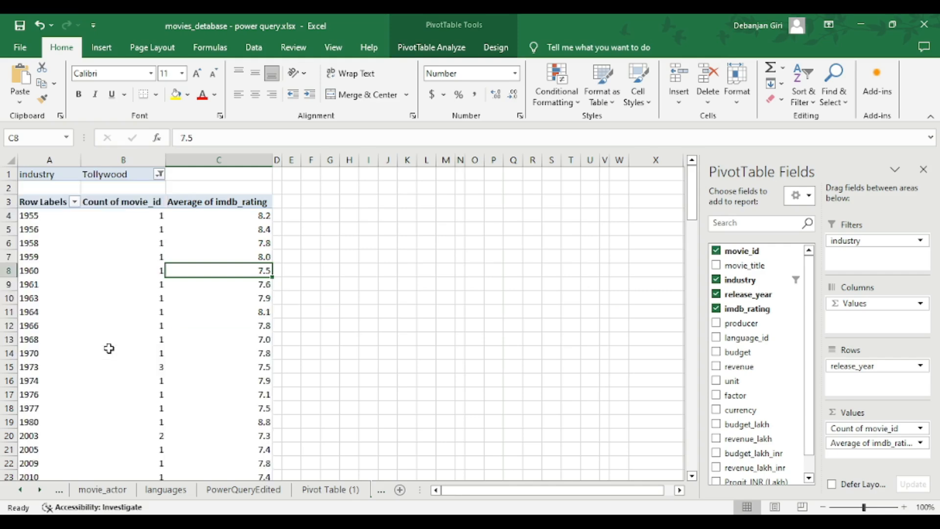
click(160, 175)
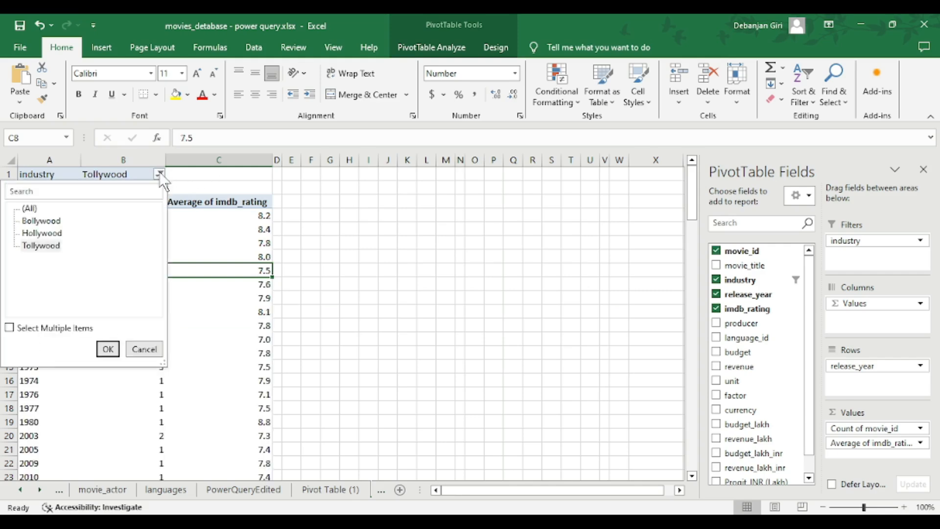
click(110, 349)
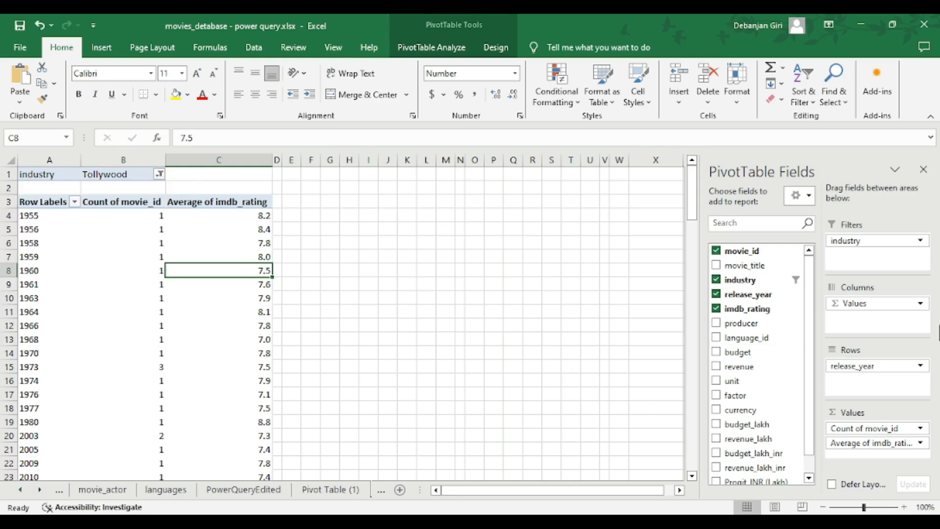
Step: Move industry from the PivotTable's report filter to its rows, above release_year, and review the grouped years
drag(881, 241, 857, 371)
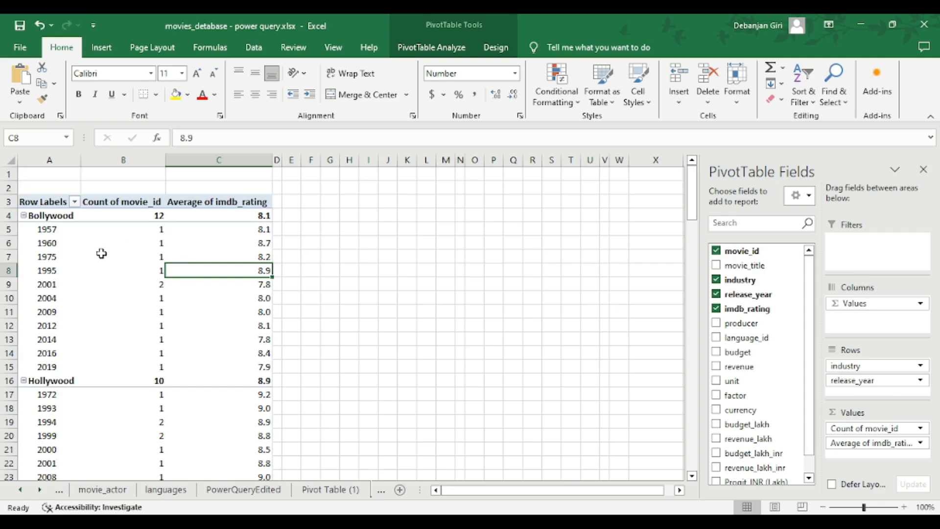
scroll(101, 253, down, 15)
scroll(101, 253, up, 7)
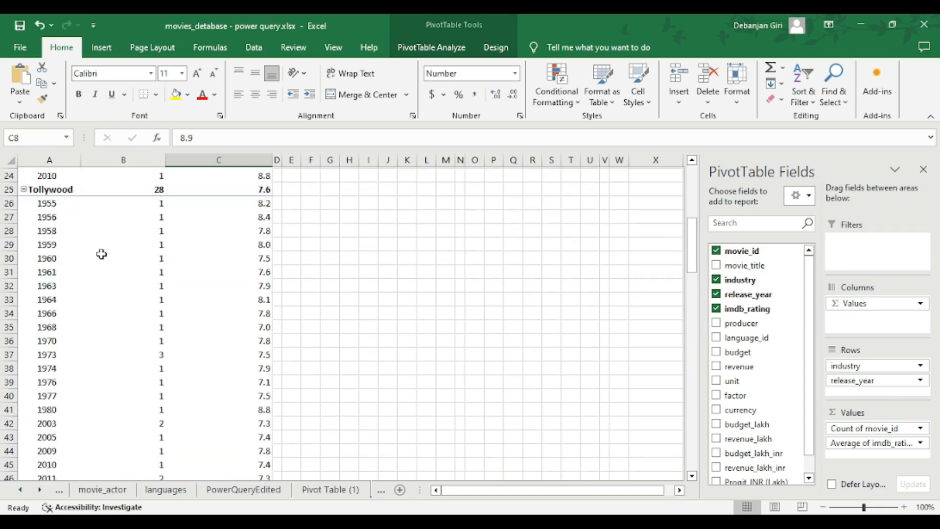
Step: Review the release years grouped under Bollywood, Hollywood and Tollywood in the PivotTable
scroll(101, 253, up, 8)
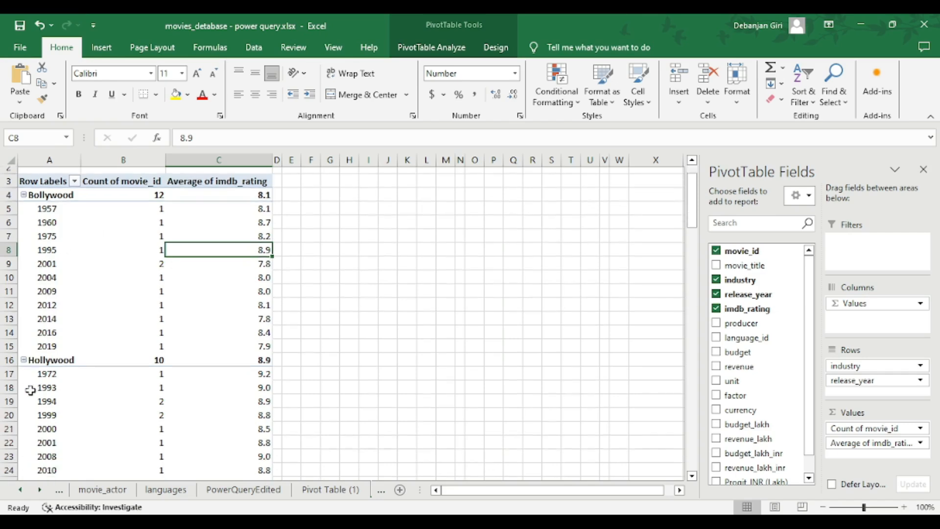
scroll(46, 410, down, 5)
scroll(31, 390, up, 2)
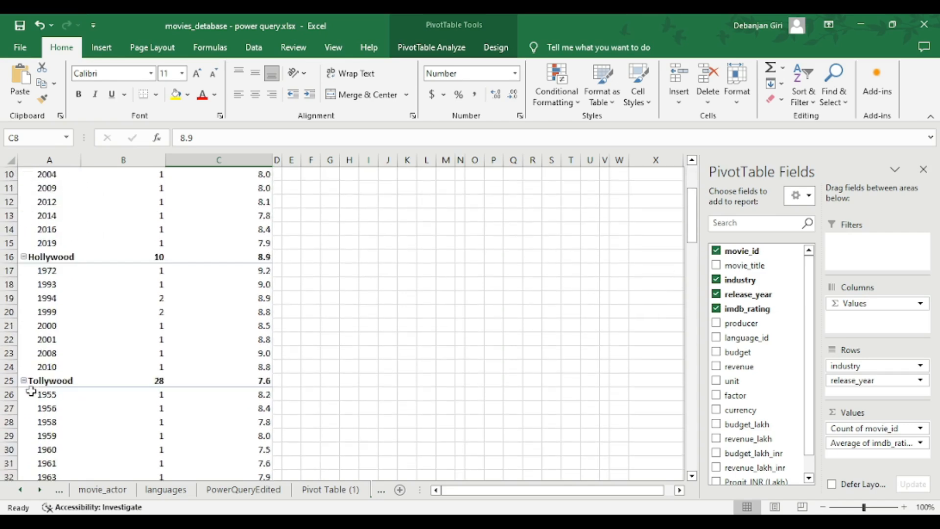
scroll(34, 391, down, 5)
scroll(37, 391, up, 7)
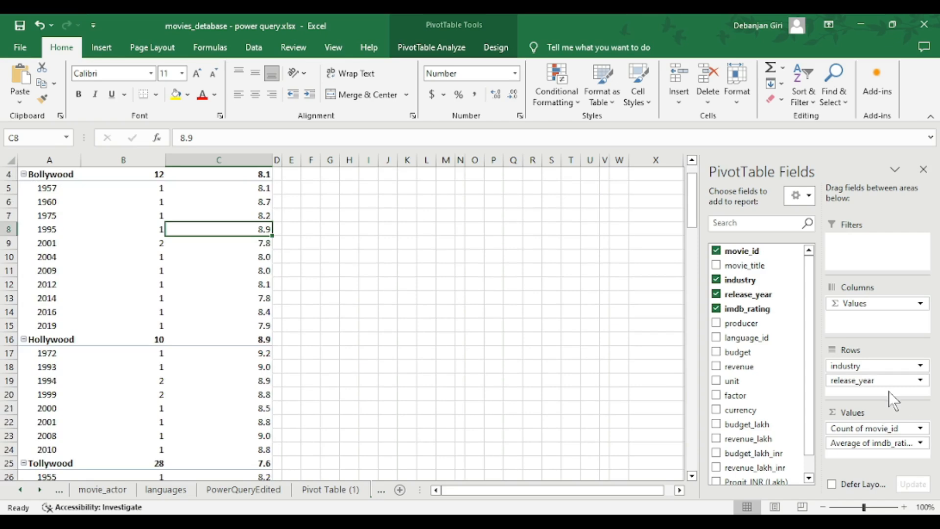
Step: Reorder the PivotTable rows so industry sits below release_year, and review the industries listed under each year
drag(866, 366, 876, 390)
scroll(177, 388, up, 1)
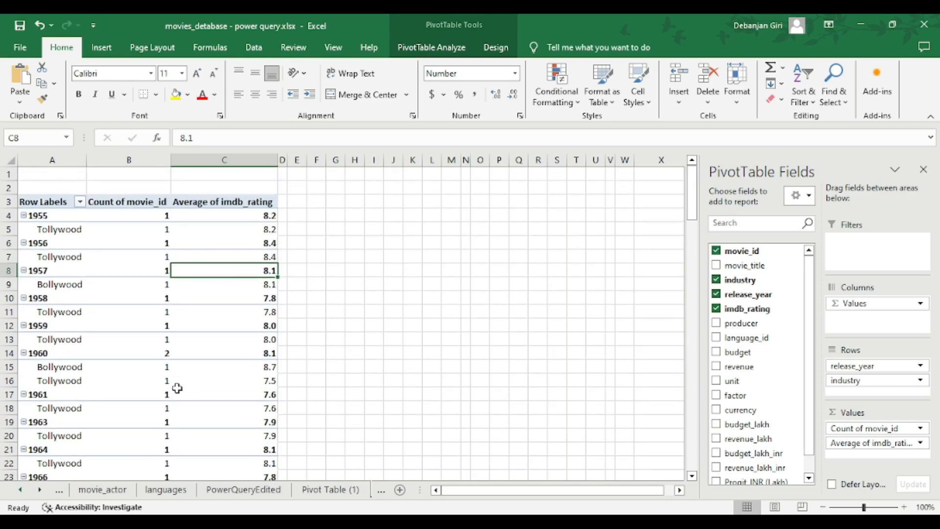
scroll(177, 388, down, 7)
scroll(177, 388, up, 5)
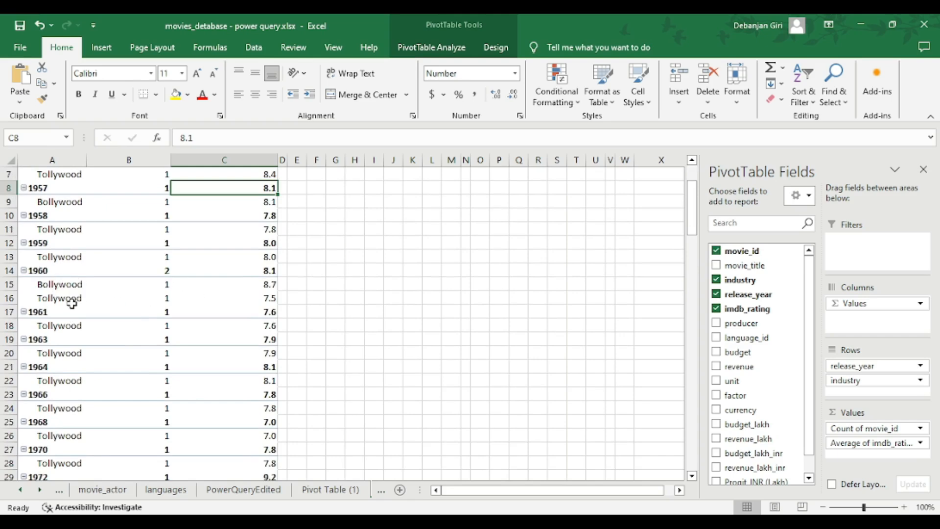
scroll(144, 350, down, 15)
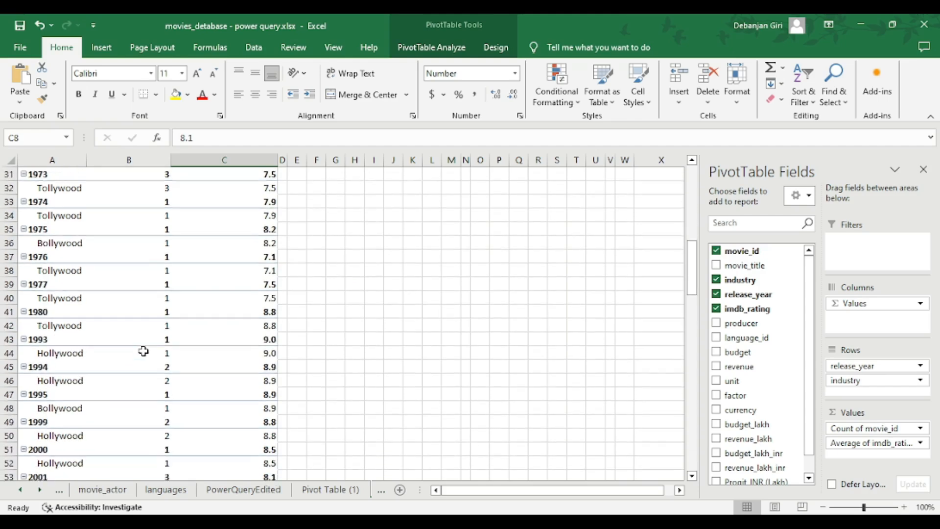
scroll(143, 351, up, 3)
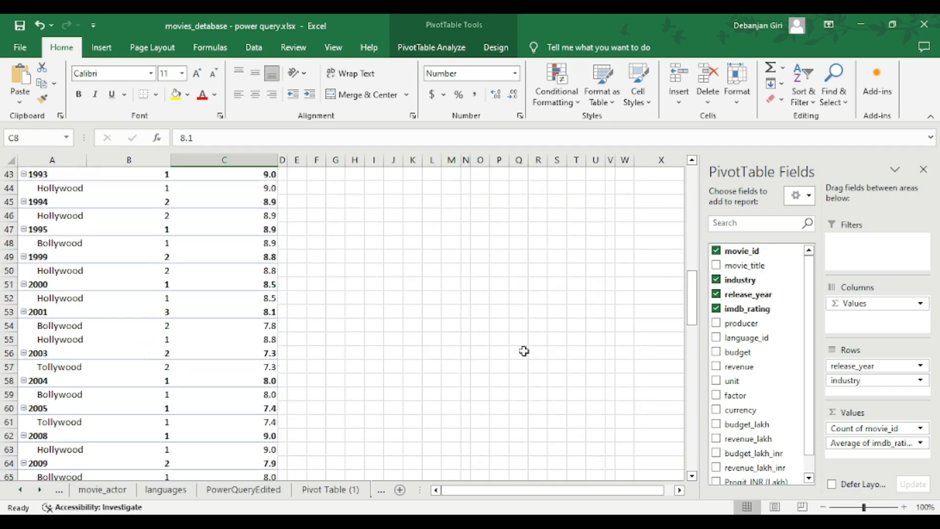
Step: Put industry back above release_year in the PivotTable rows and check the resulting industry groups
drag(849, 375, 845, 366)
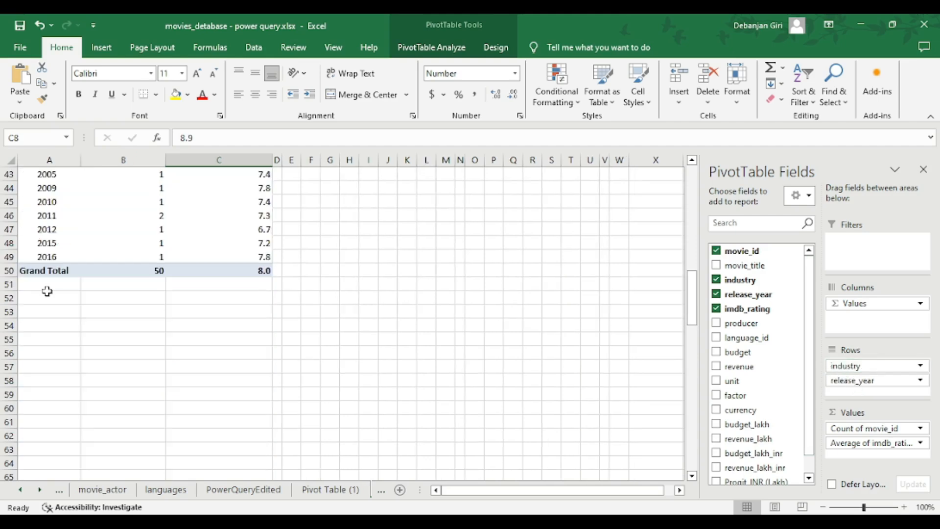
scroll(46, 286, up, 14)
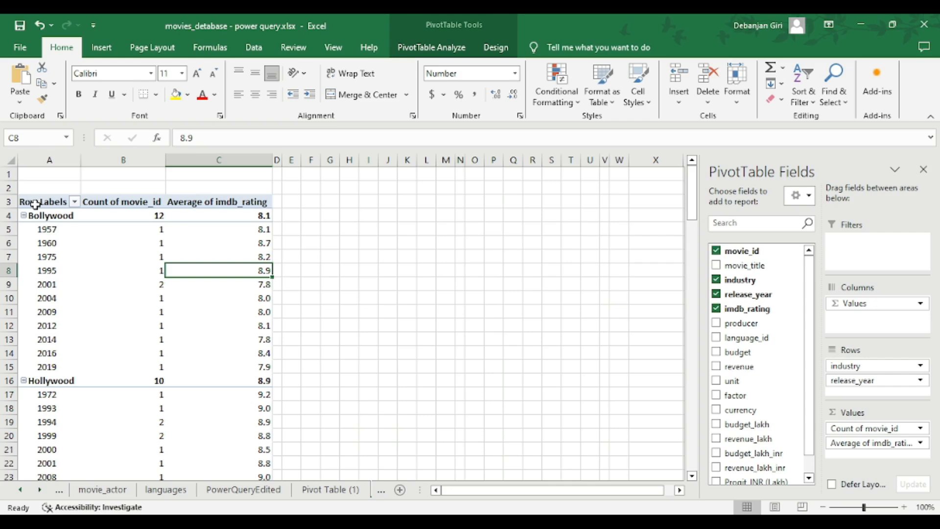
scroll(126, 328, down, 8)
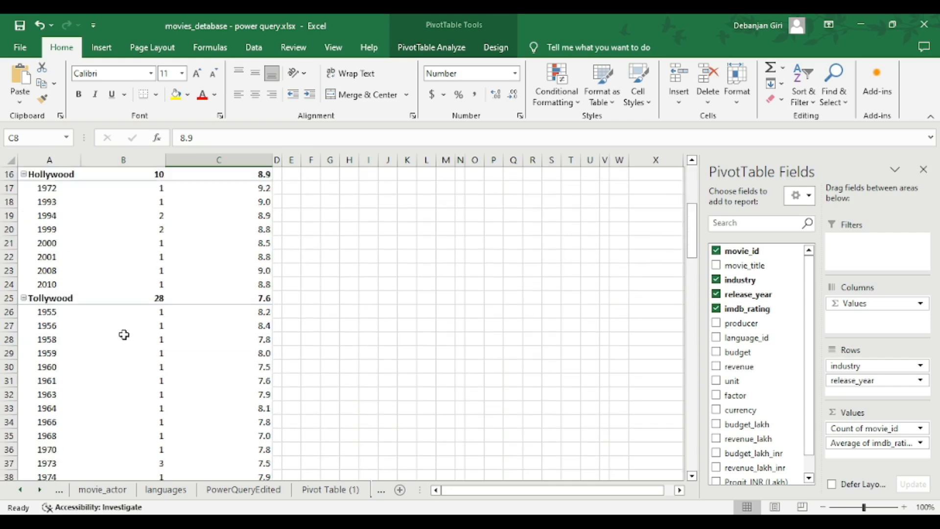
scroll(124, 332, up, 4)
scroll(124, 334, up, 5)
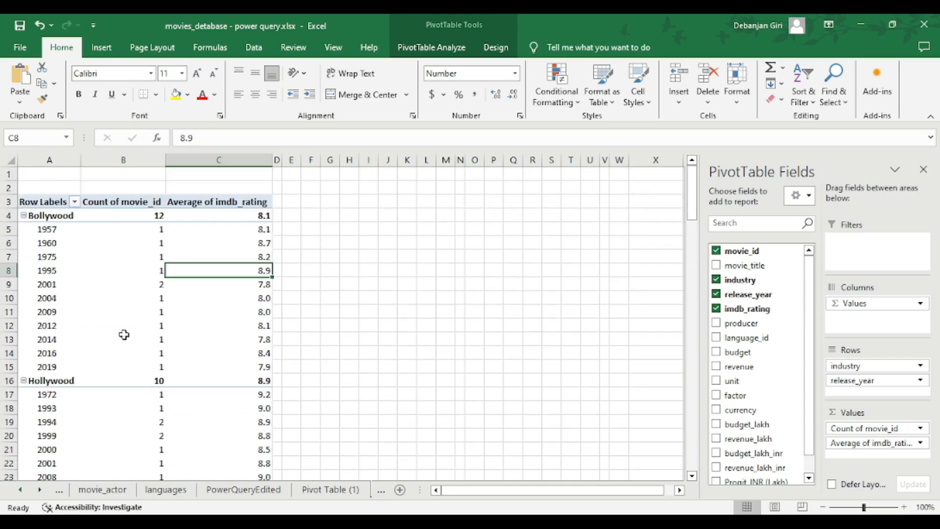
Step: Look through the PivotTable's available subtotal and grand total display options without choosing any
click(149, 256)
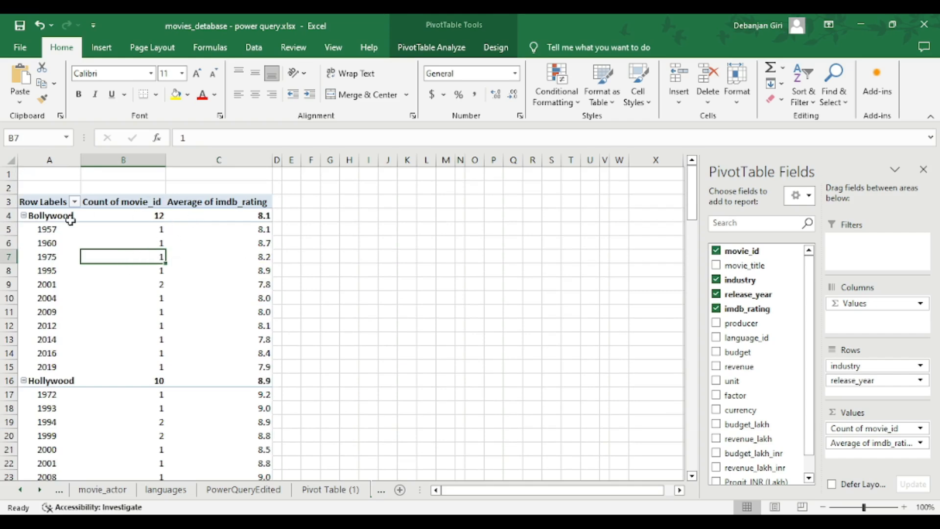
right_click(484, 62)
click(496, 54)
click(494, 49)
click(17, 95)
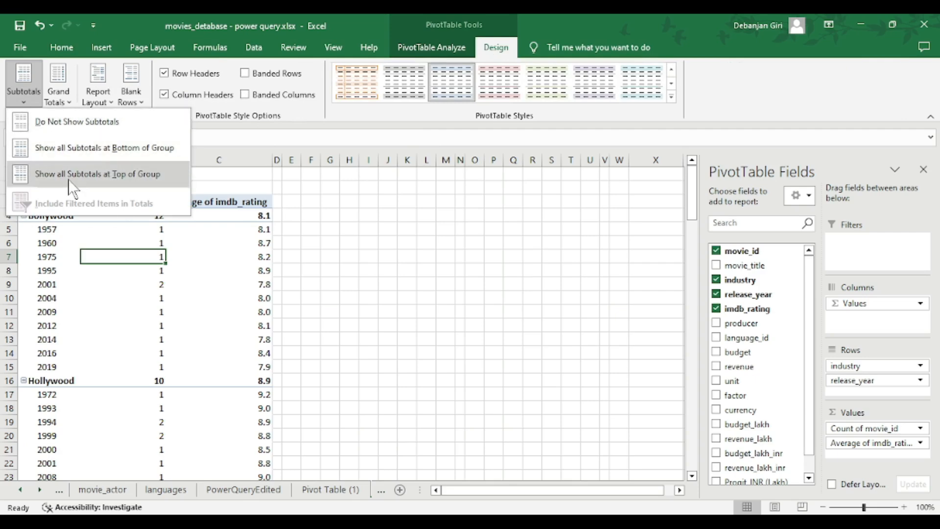
click(69, 98)
click(69, 98)
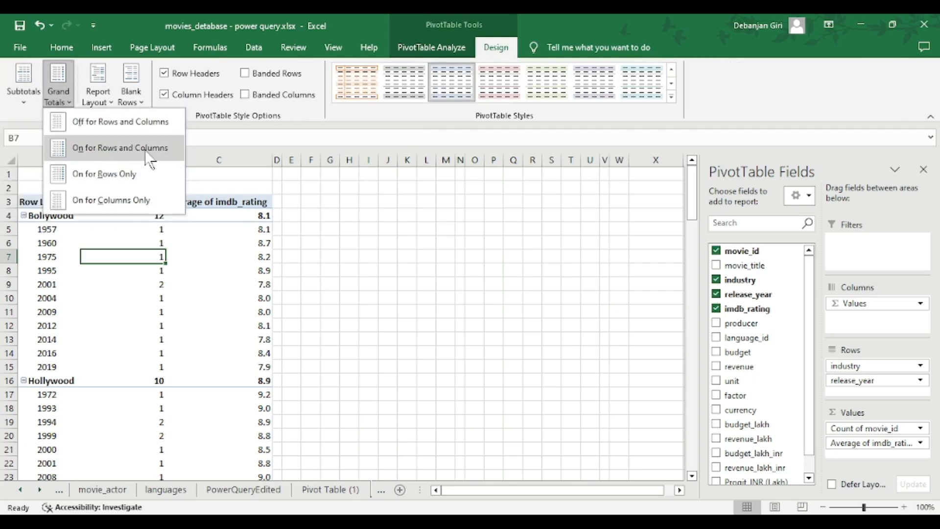
click(354, 113)
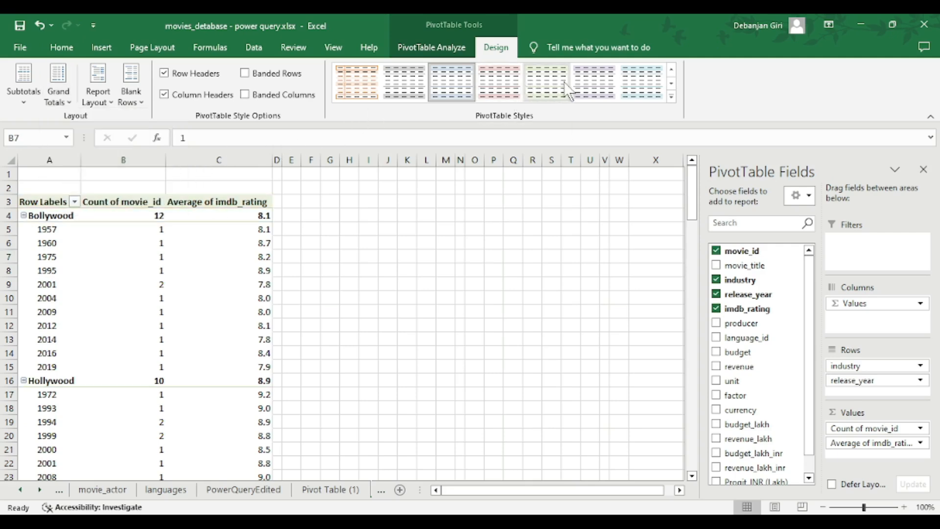
Step: Apply the first plain black-and-grey style in the Light group to the PivotTable
click(671, 97)
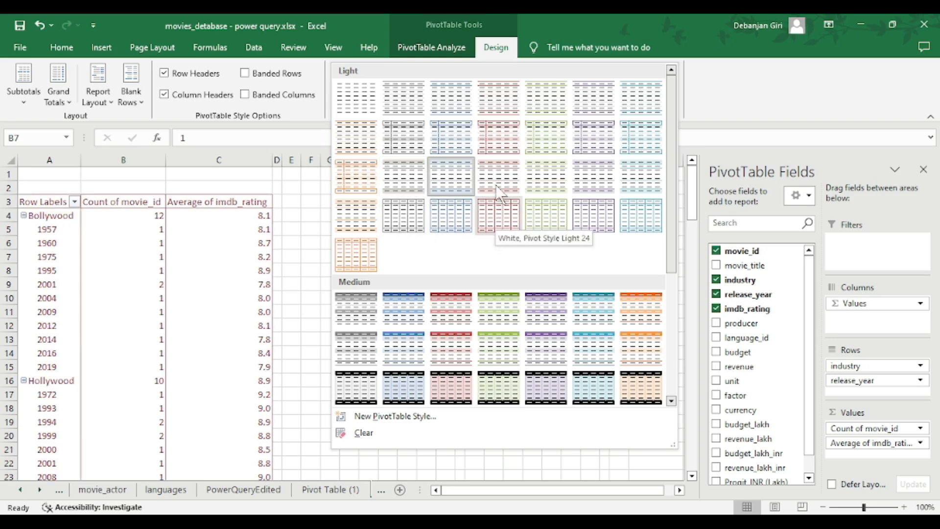
click(404, 100)
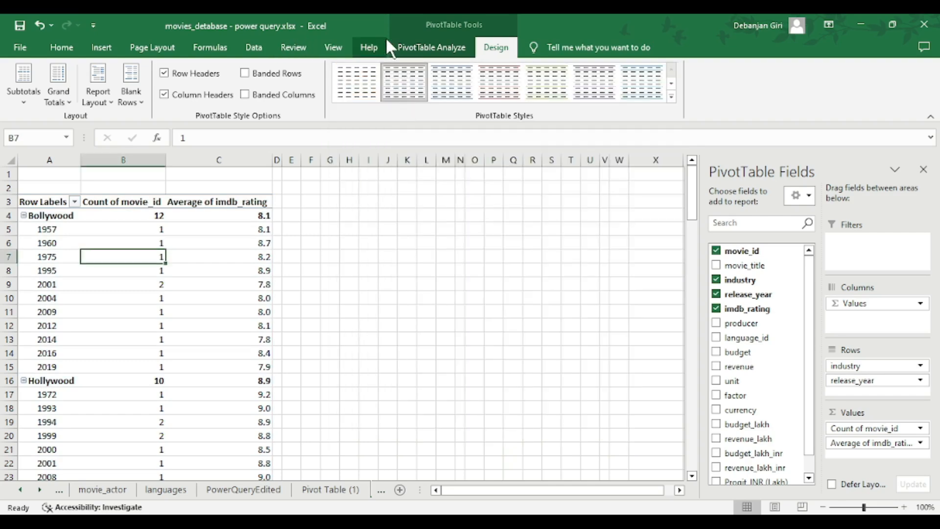
click(424, 50)
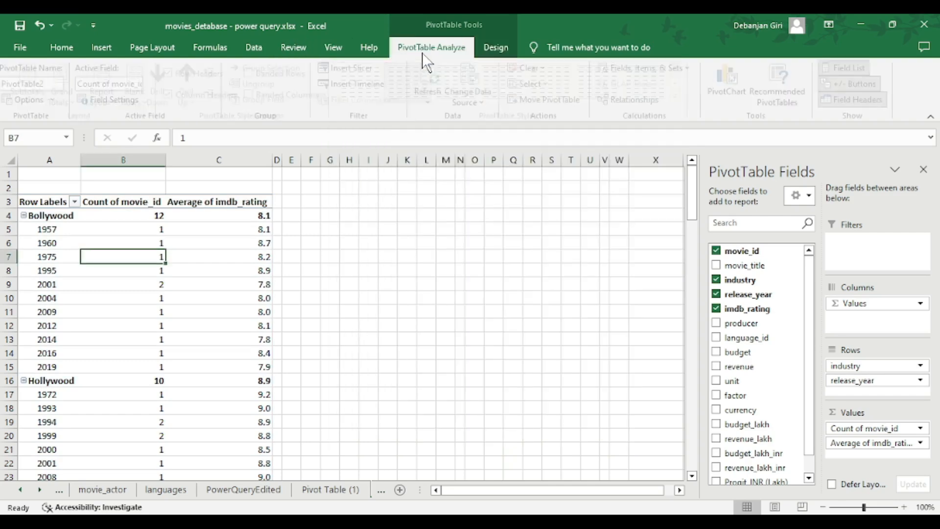
click(495, 46)
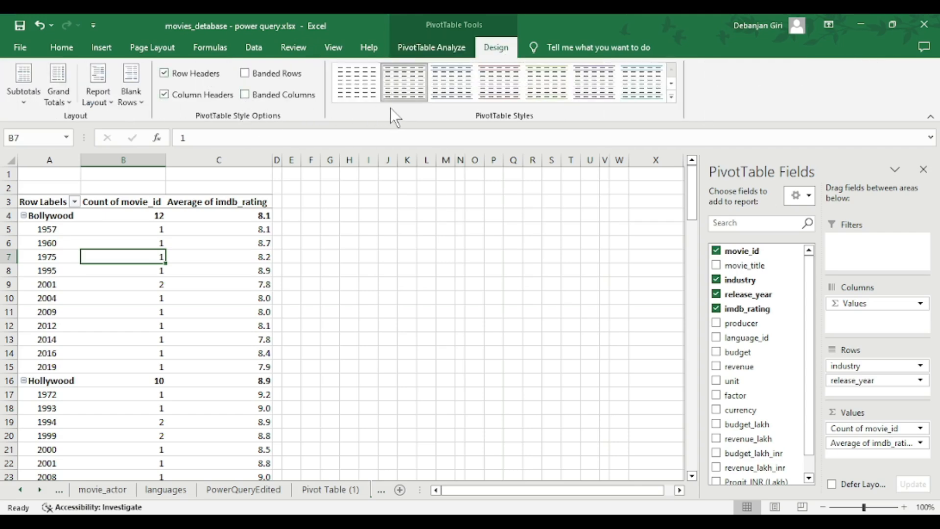
Step: Hide the gridlines on the Pivot Table (2) sheet
click(335, 48)
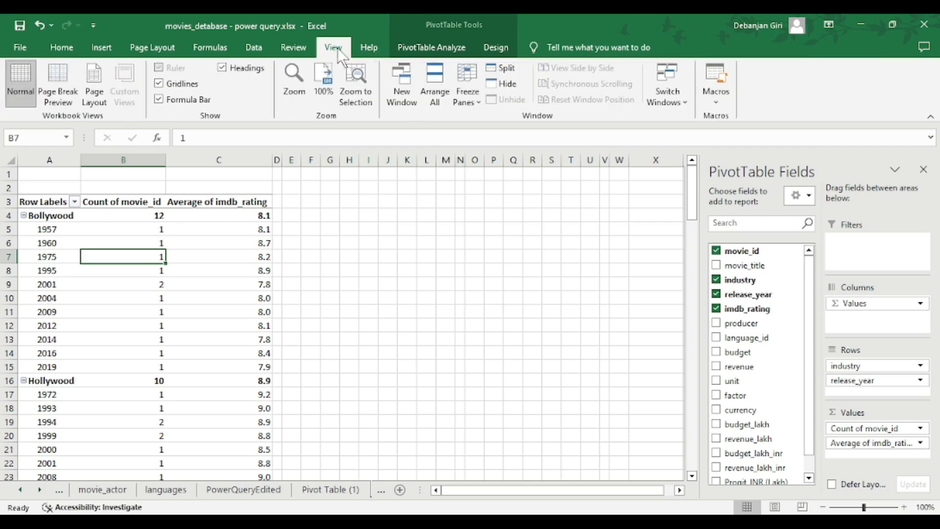
click(159, 84)
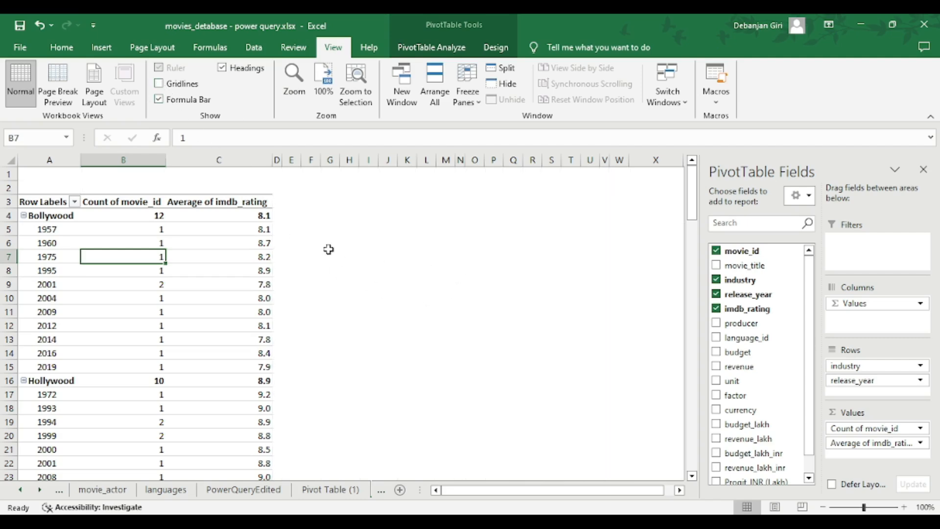
click(460, 270)
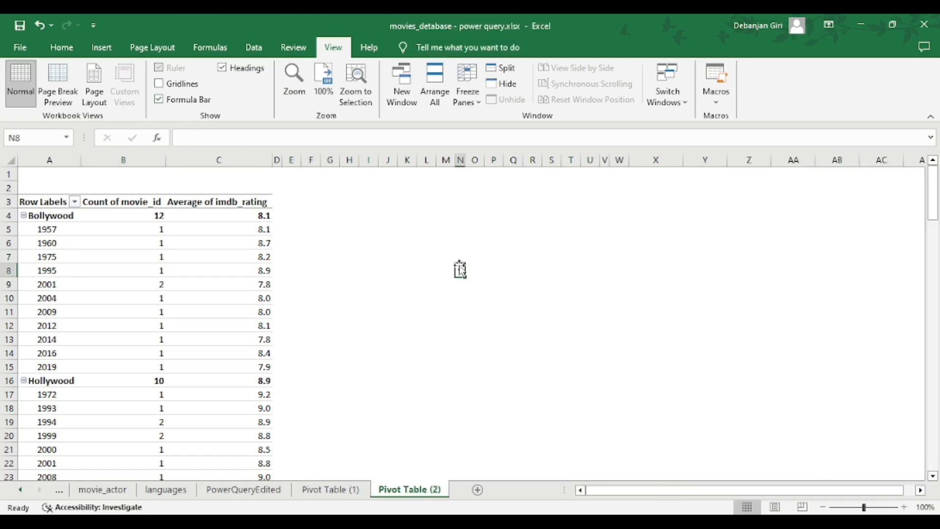
click(150, 257)
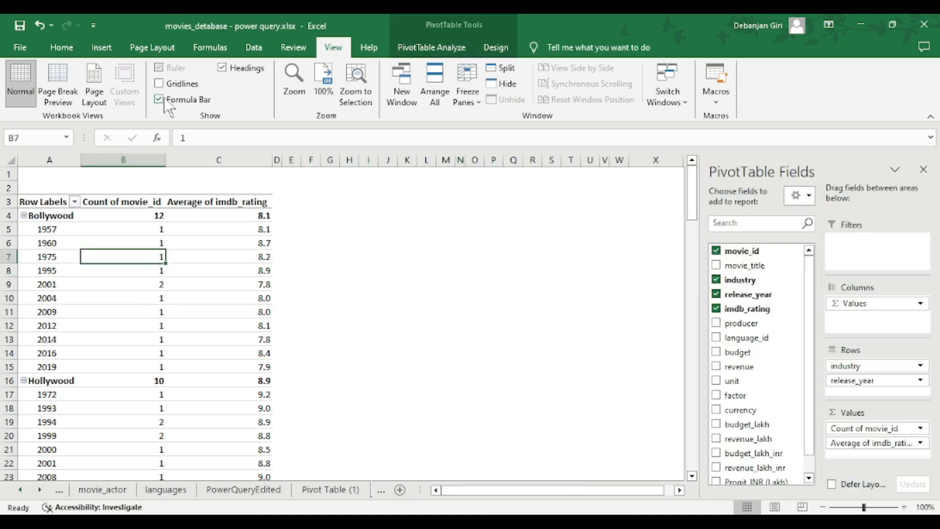
click(164, 84)
click(164, 84)
click(406, 407)
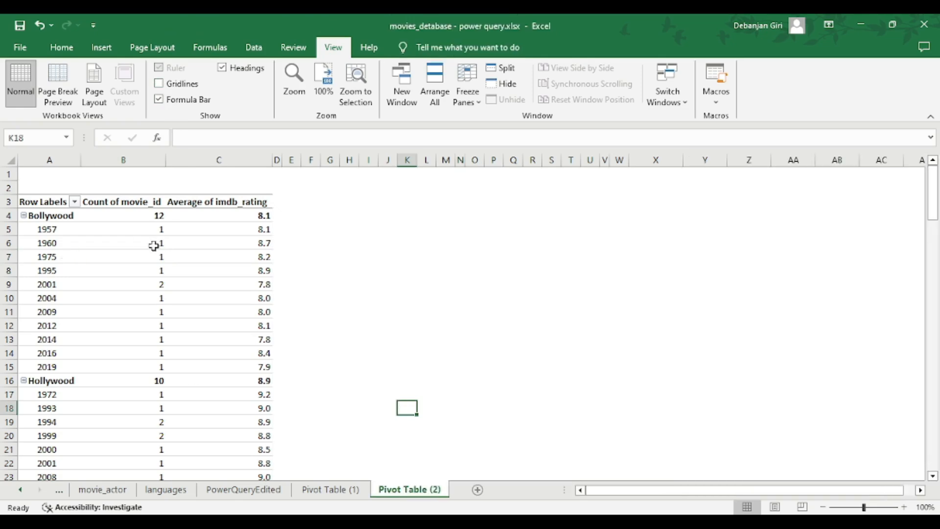
Step: Apply the red Light style with an outlined header and shaded industry rows to the PivotTable, and check it down to the Grand Total
click(117, 270)
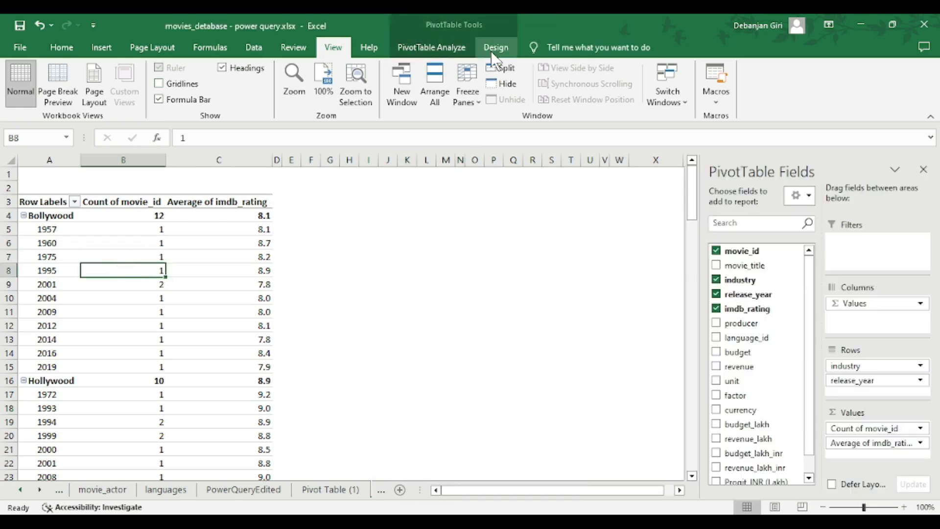
click(494, 48)
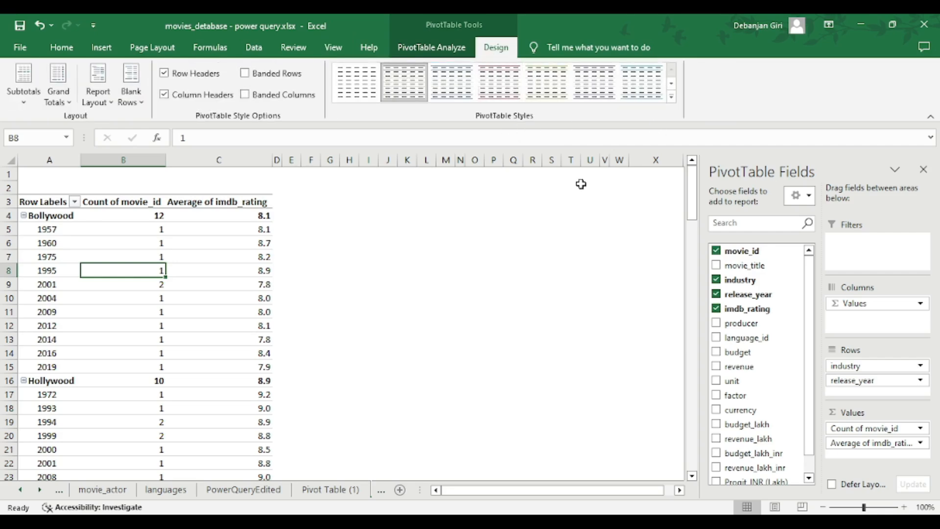
click(672, 96)
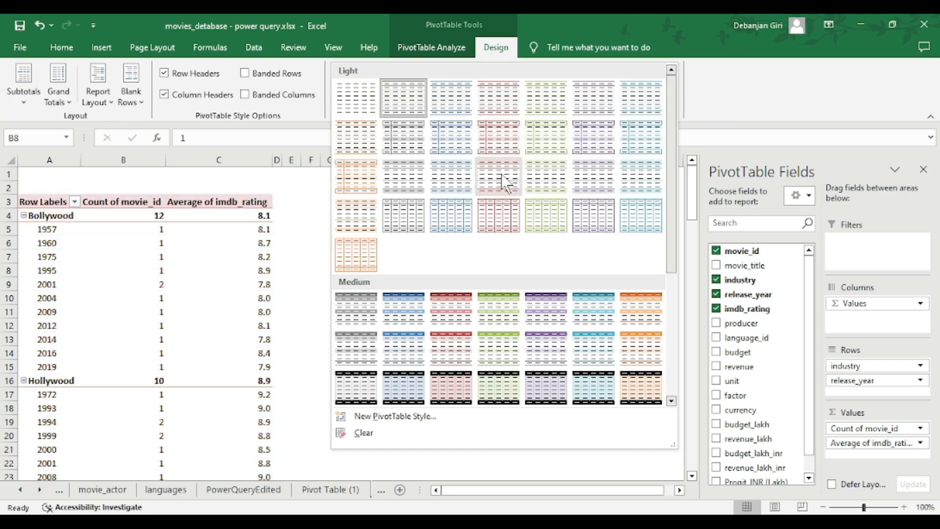
click(503, 148)
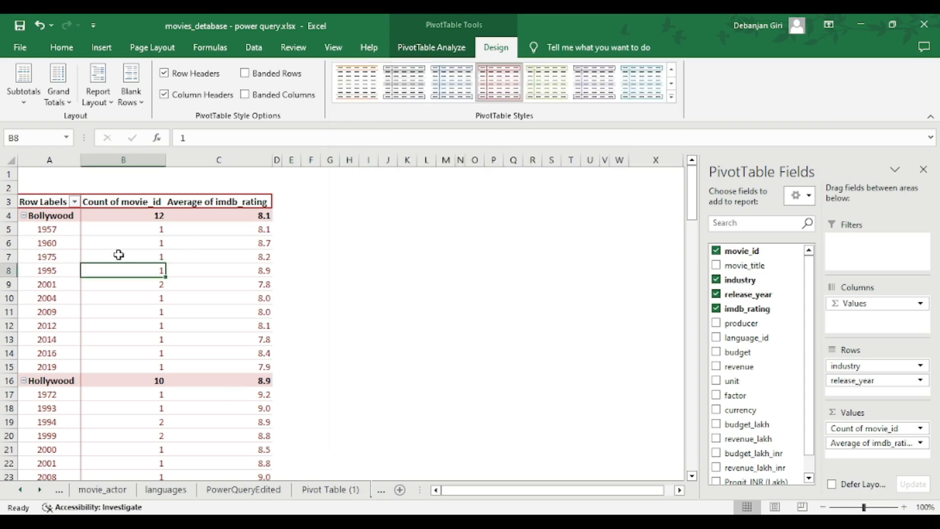
scroll(172, 282, down, 15)
scroll(173, 282, up, 15)
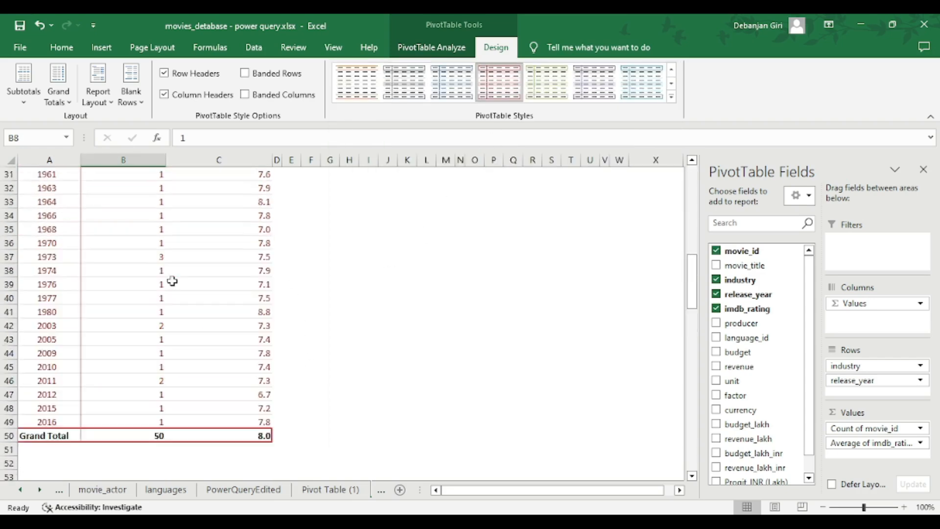
Step: Check the print preview of the Pivot Table (2) sheet and return to the worksheet
click(512, 310)
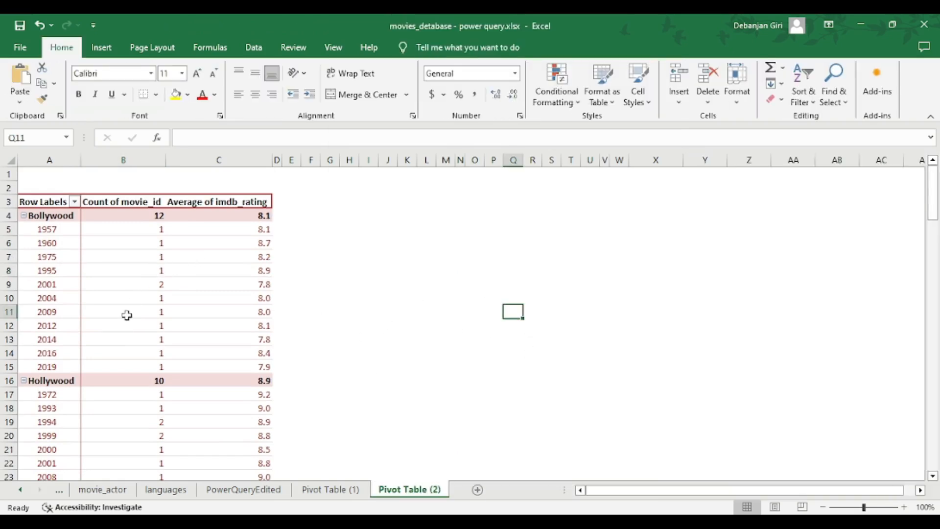
key(ctrl+p)
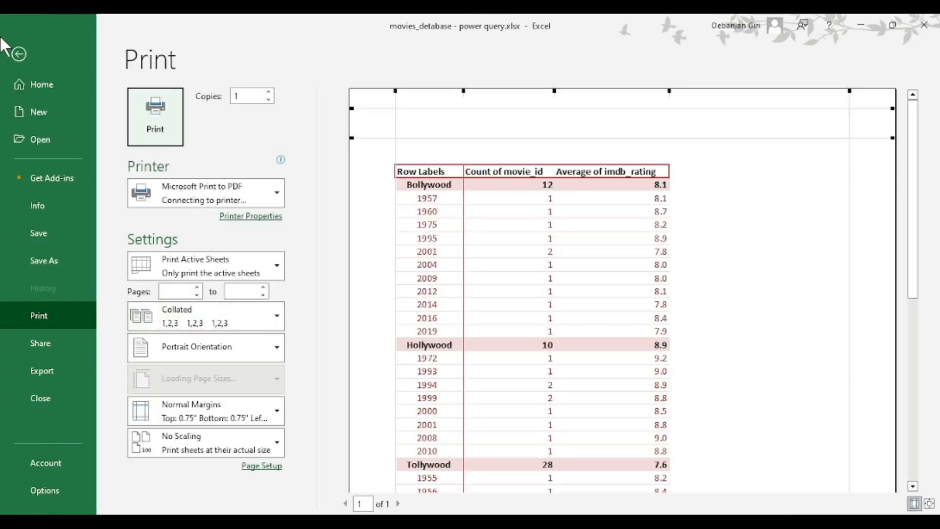
click(19, 54)
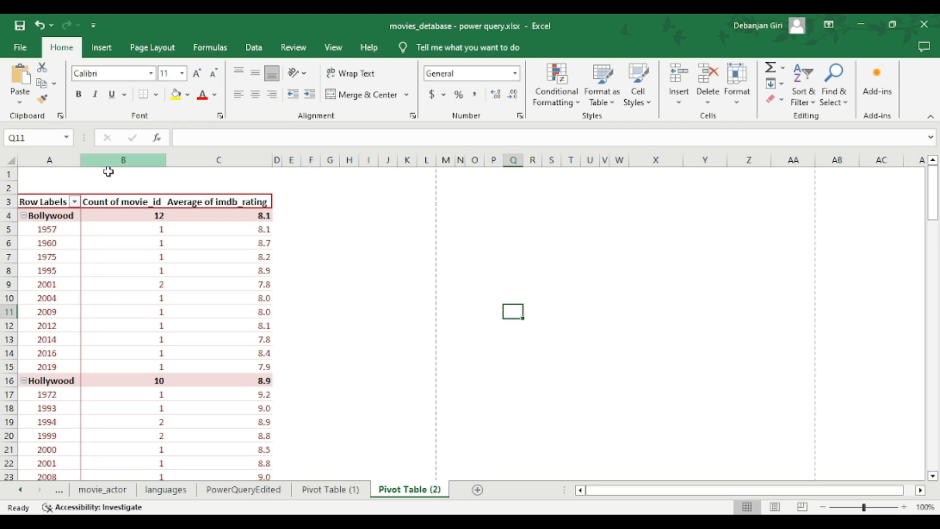
Step: Merge and center cells A1:C1 above the PivotTable and enter the title "Yearwise Movie Count"
drag(63, 175, 204, 175)
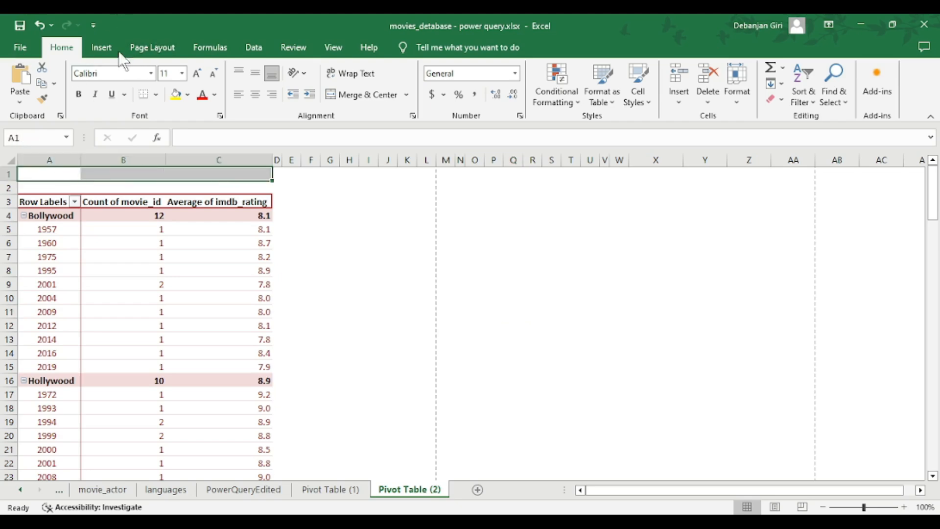
click(362, 94)
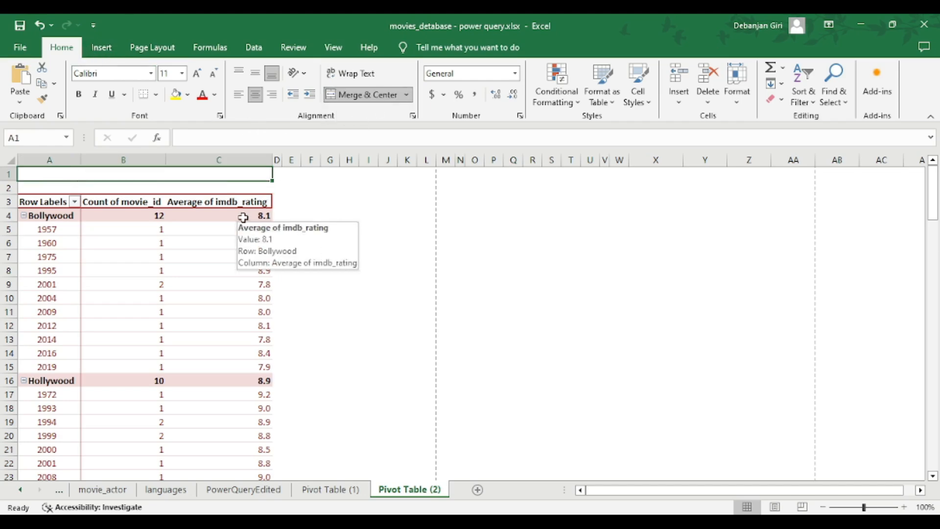
text(Ye)
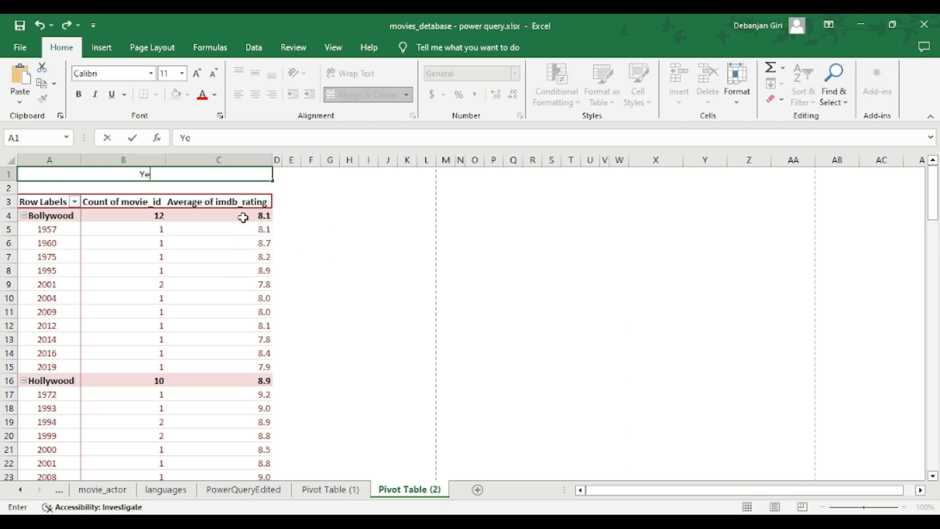
text(arwise Movie)
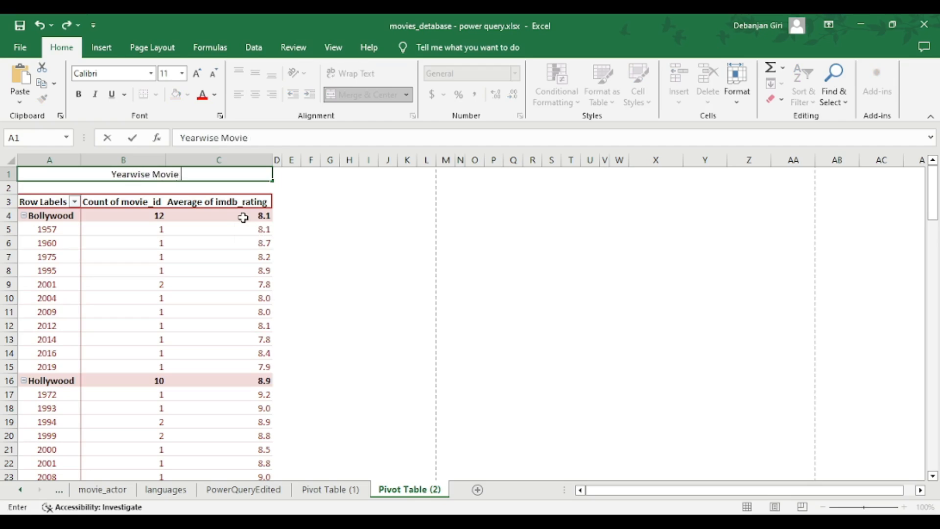
text( COunt)
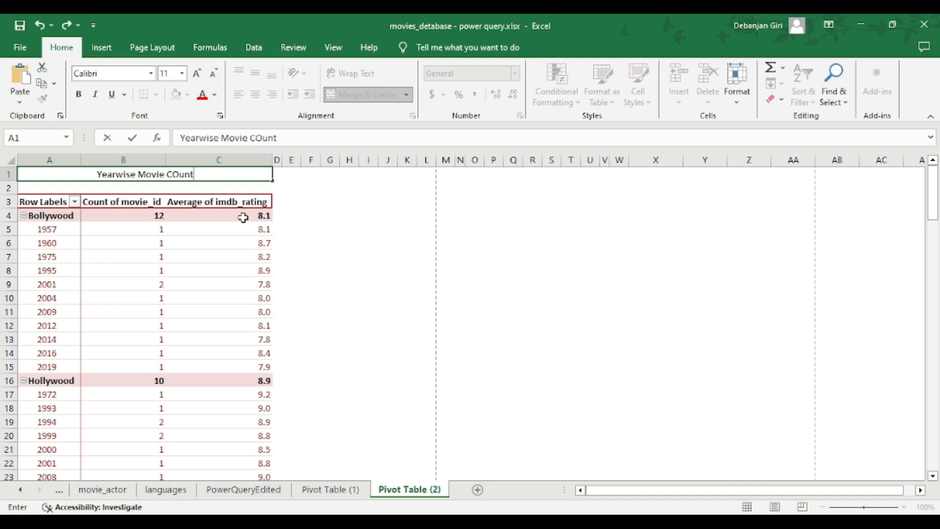
key(BackSpace)
key(BackSpace)
key(BackSpace)
key(BackSpace)
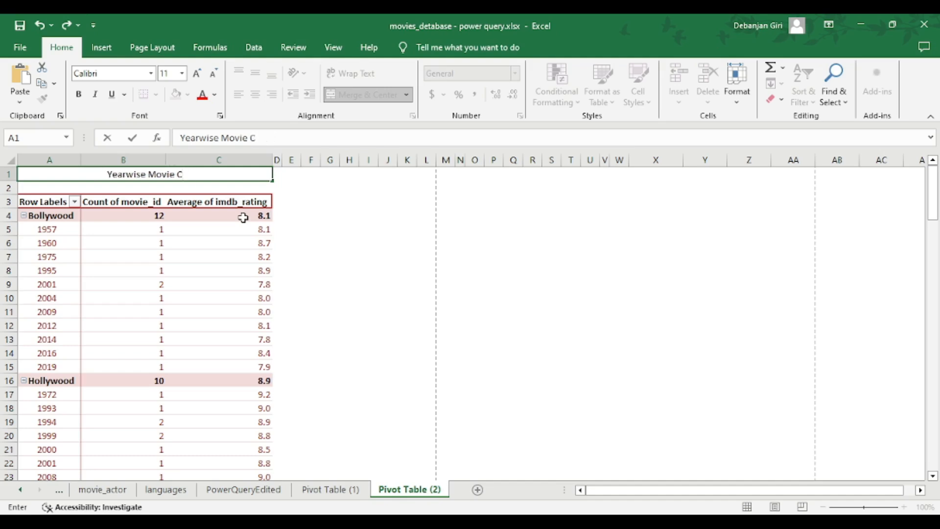
text(ount)
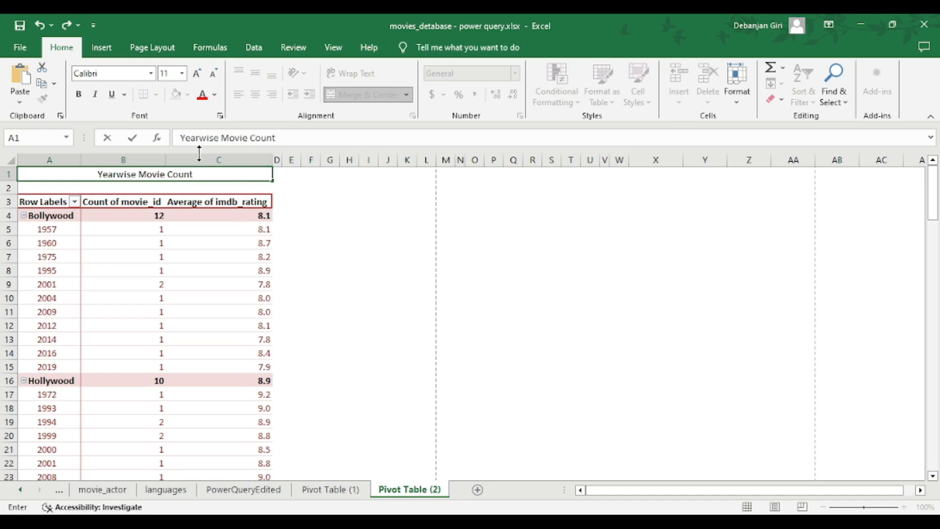
Step: Make the title text in A1 bold and underlined, and increase its font size to 14
drag(154, 168, 66, 165)
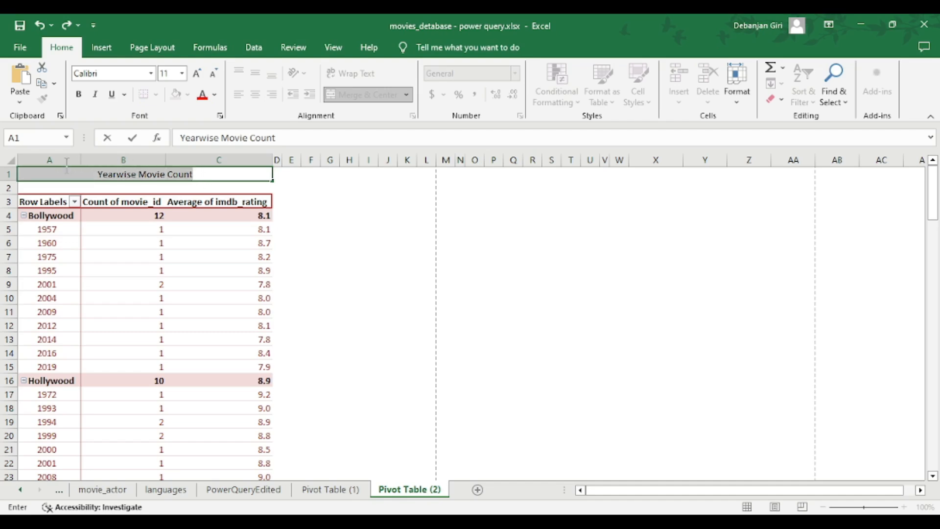
click(78, 94)
click(114, 95)
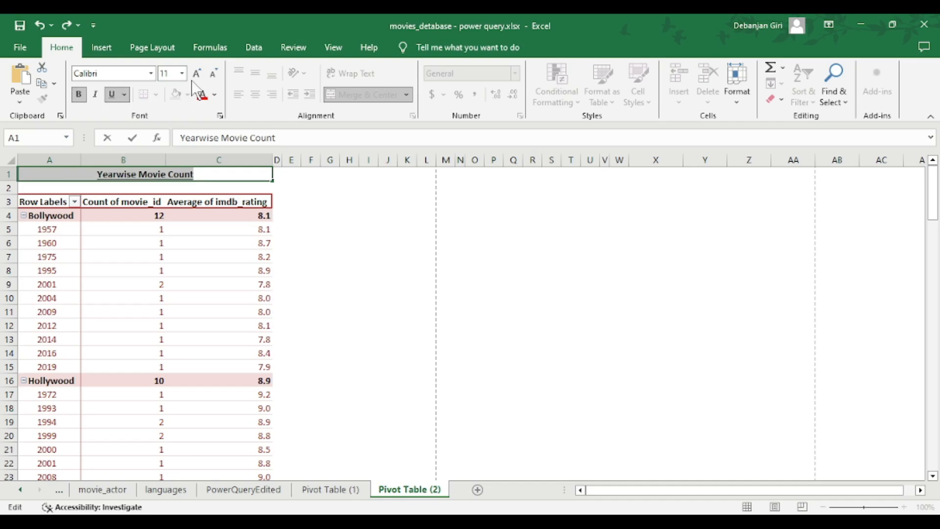
click(196, 72)
click(196, 72)
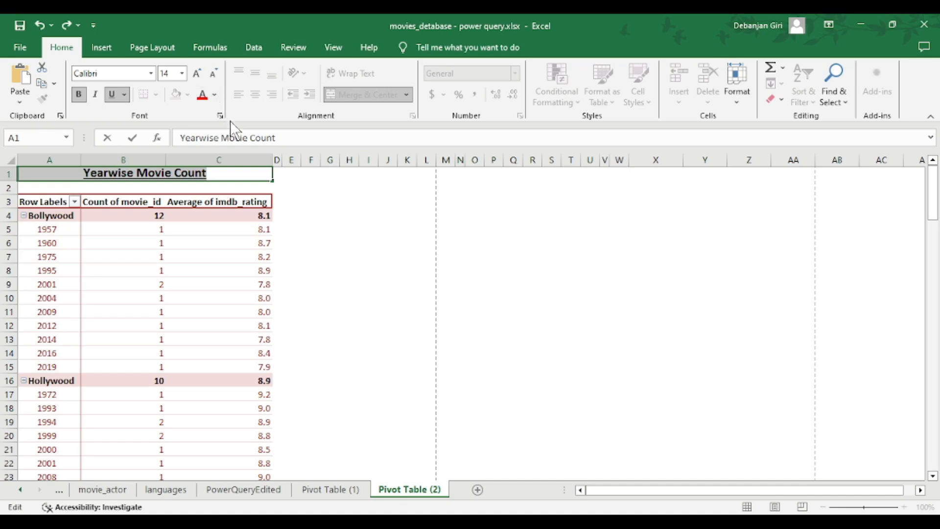
click(376, 207)
Step: Fill the merged title cell with a light red theme color that matches the PivotTable style
click(199, 184)
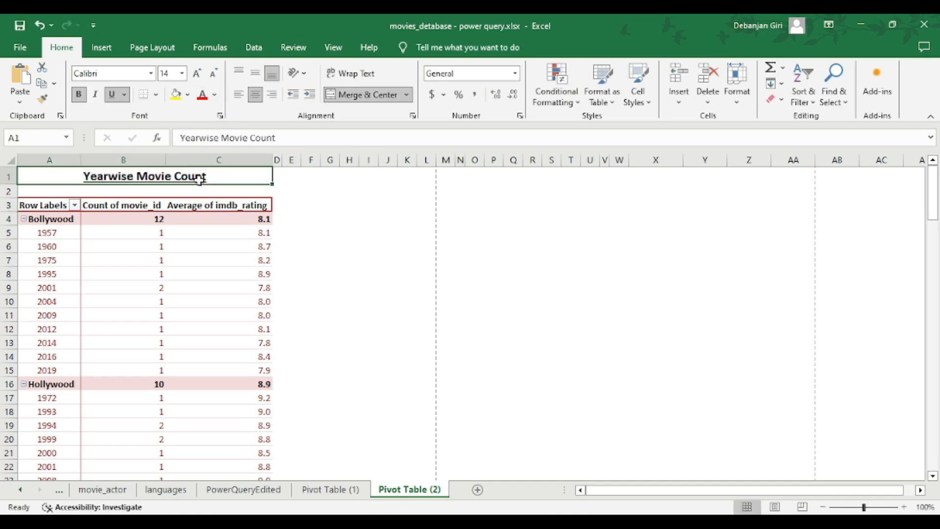
click(188, 95)
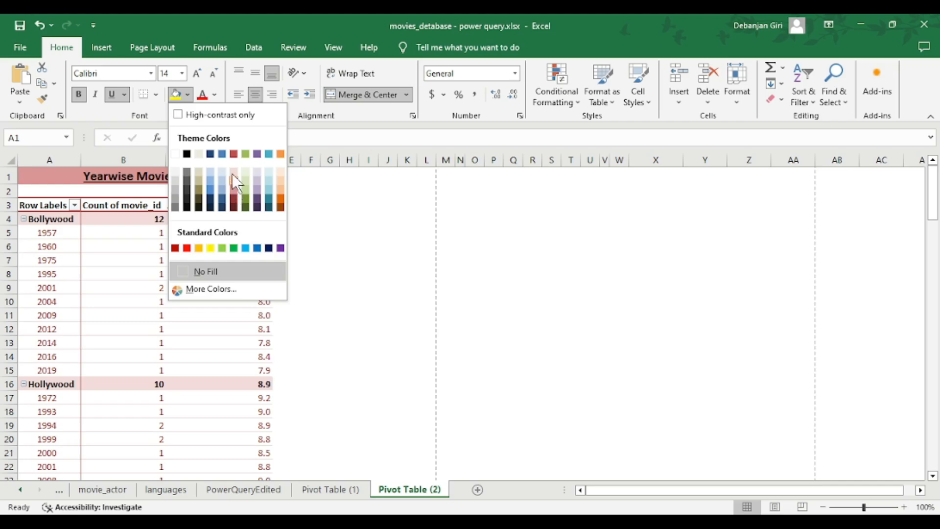
click(229, 193)
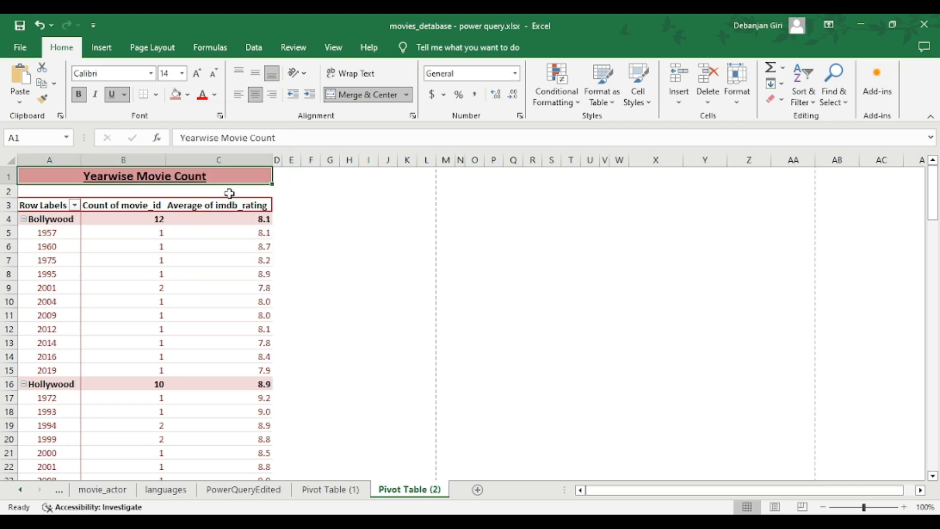
click(468, 287)
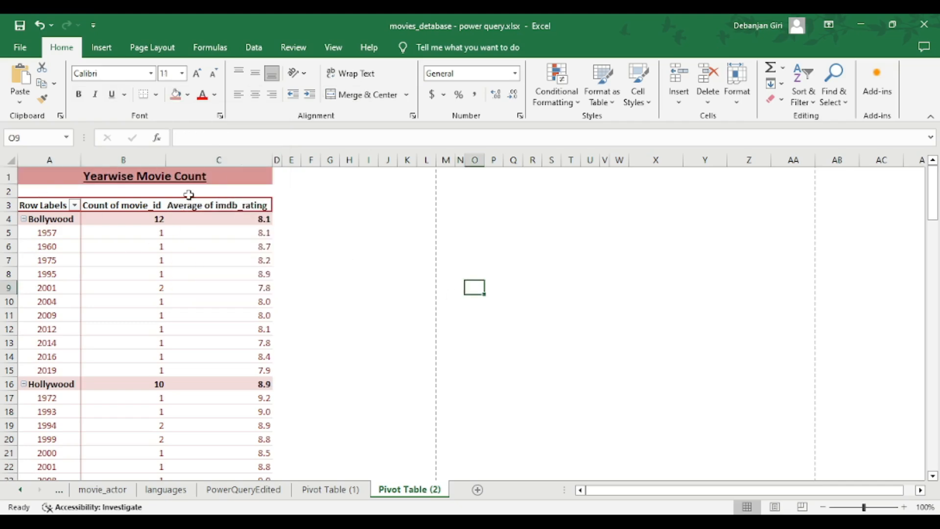
Step: Review the titled PivotTable on the sheet and in print preview down to the Grand Total, and return to the worksheet
scroll(210, 346, down, 7)
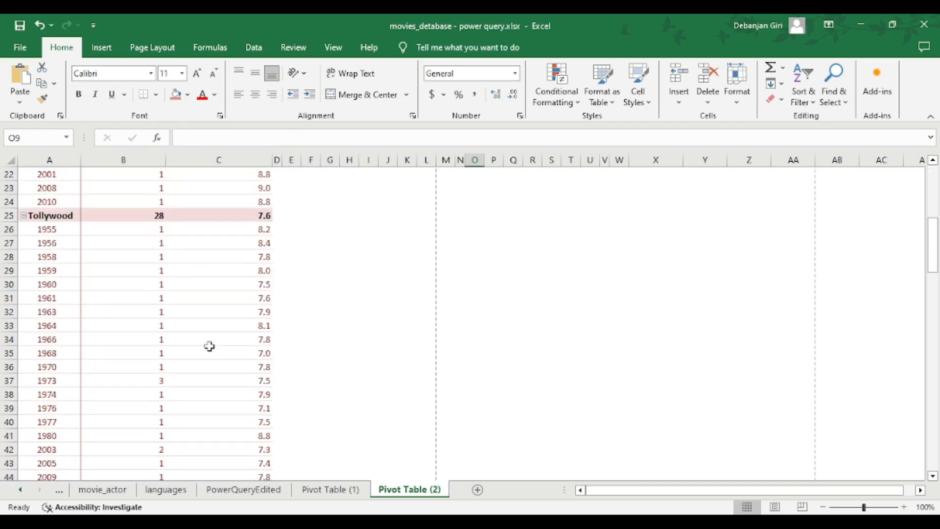
scroll(209, 346, up, 7)
key(ctrl+p)
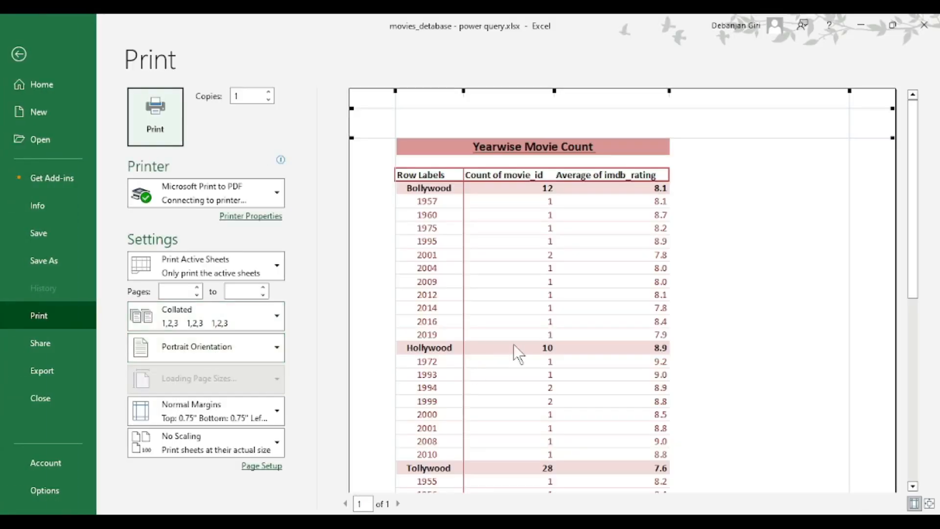
scroll(610, 341, down, 8)
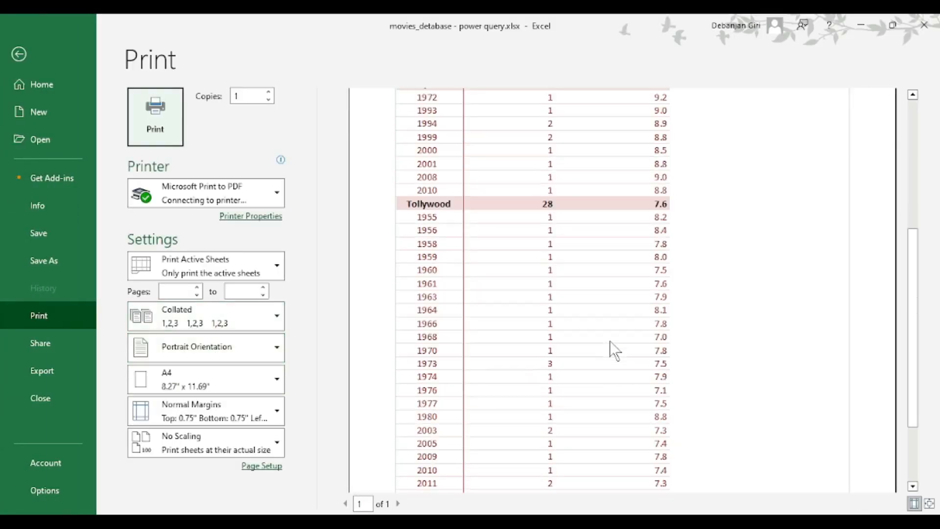
scroll(610, 340, up, 5)
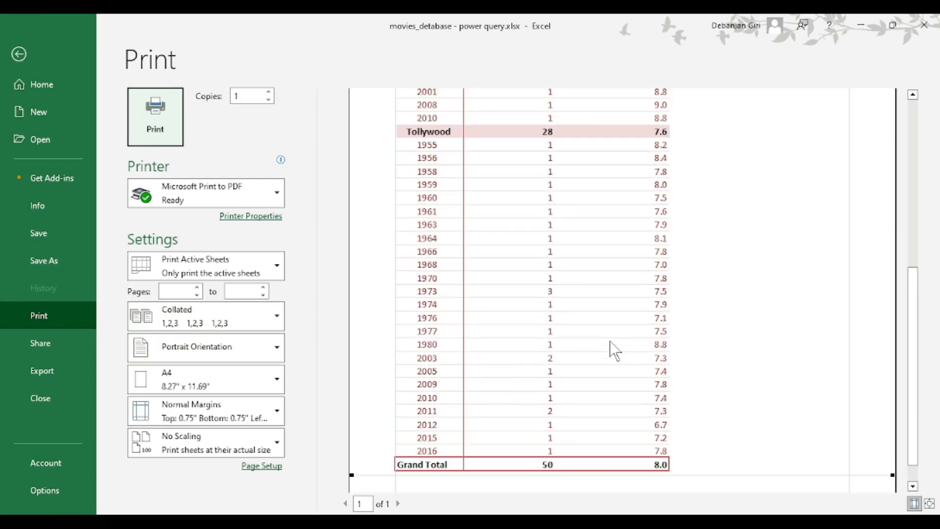
scroll(610, 341, up, 5)
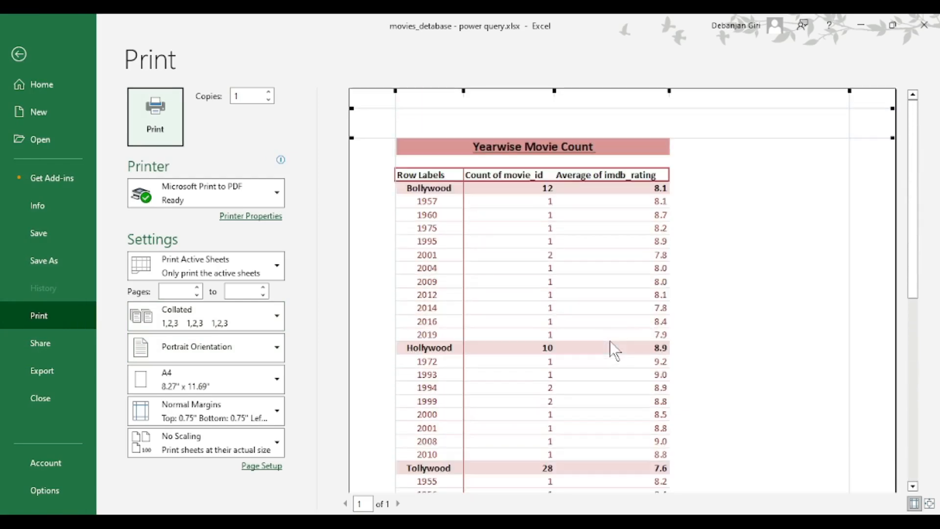
scroll(609, 341, down, 5)
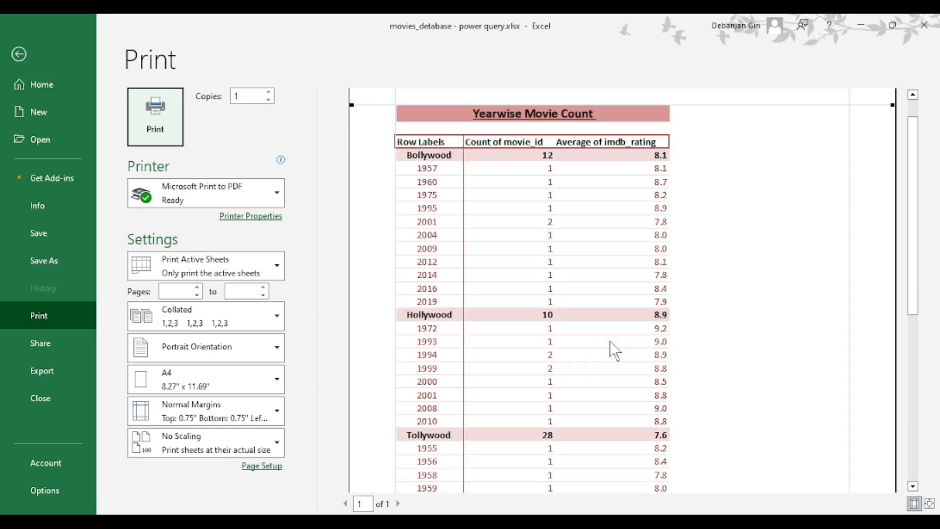
scroll(610, 340, down, 6)
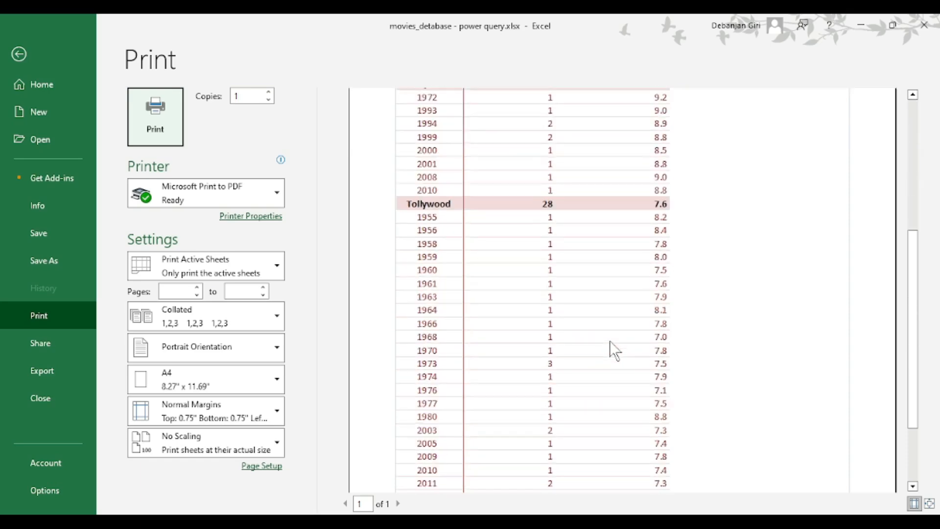
scroll(610, 341, up, 10)
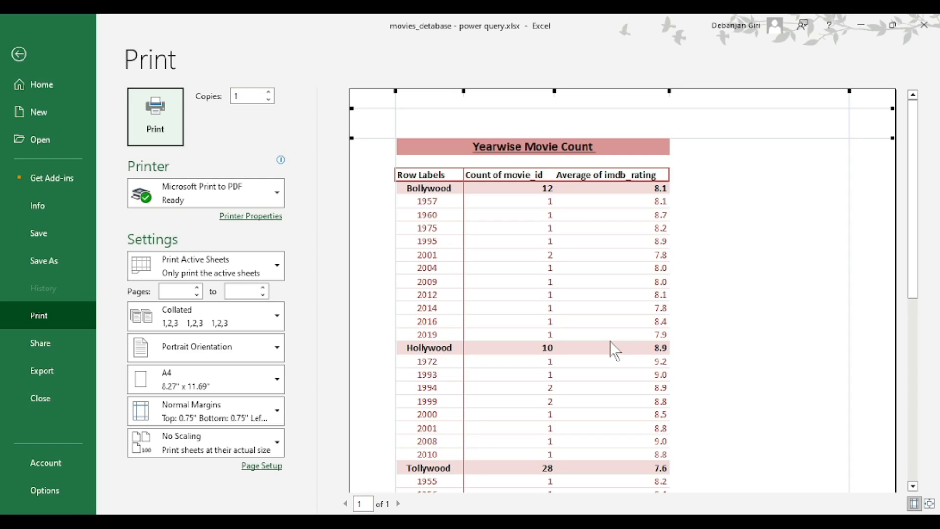
scroll(610, 342, down, 10)
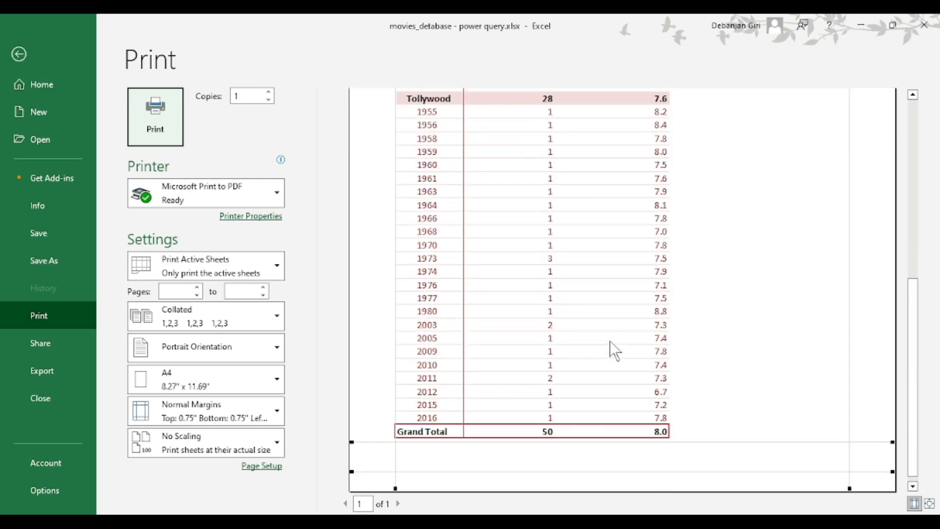
scroll(610, 341, up, 3)
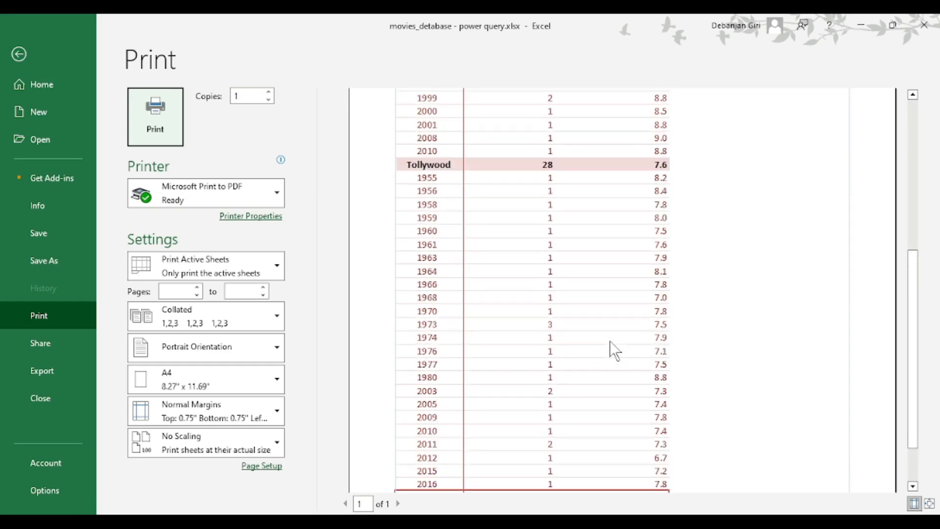
click(15, 51)
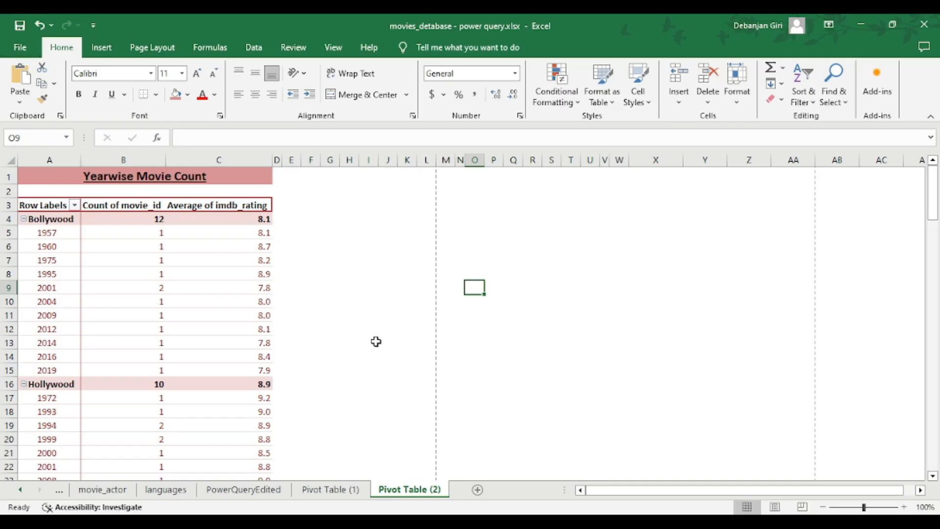
Step: Select an average rating cell in the PivotTable and display the PivotTable analysis tools
click(193, 326)
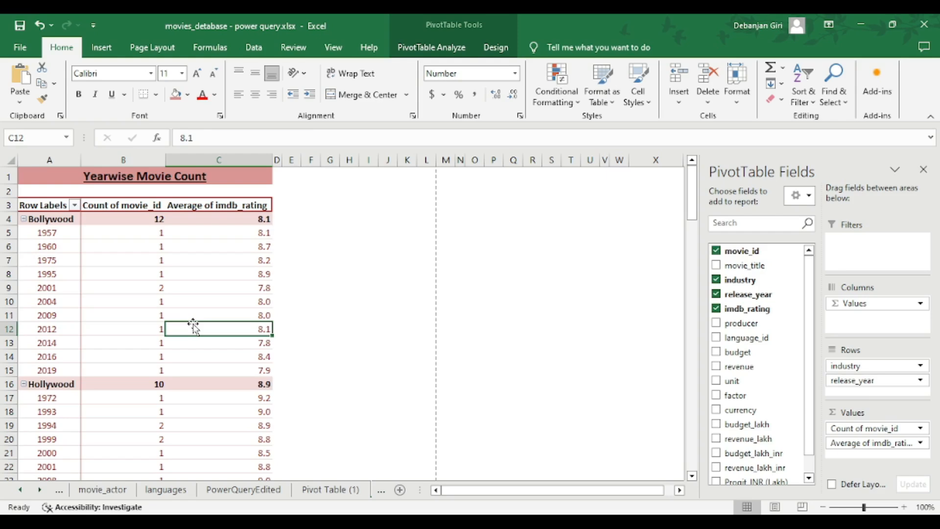
click(439, 40)
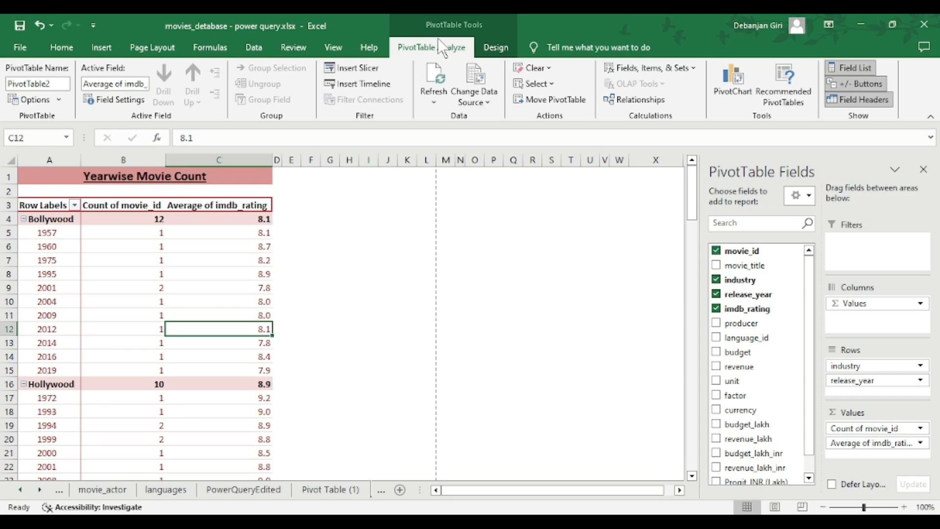